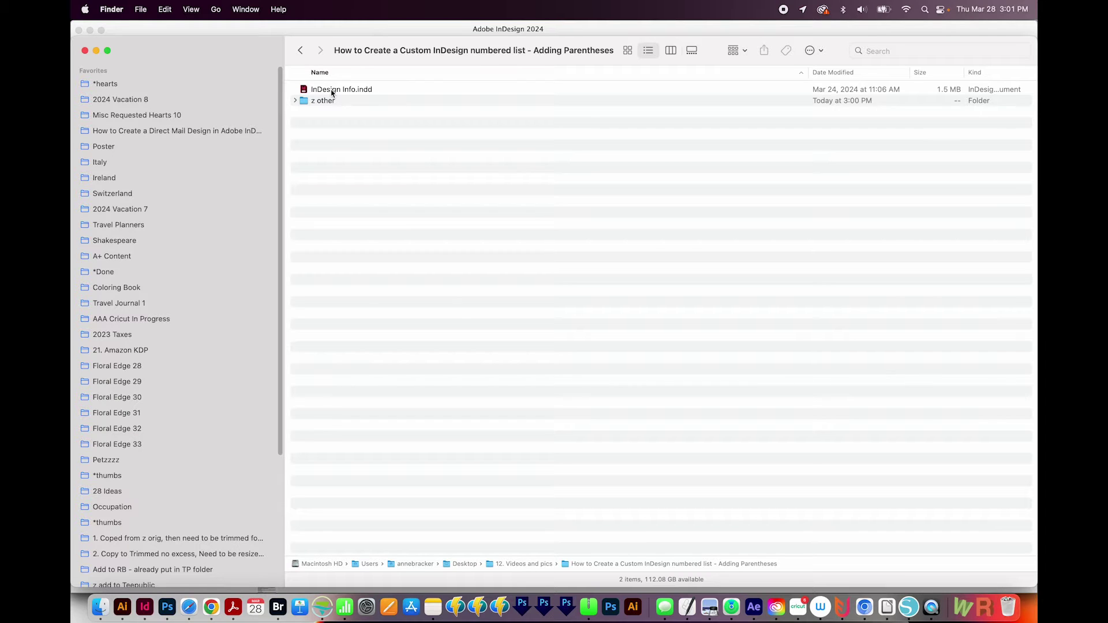
Step: Open InDesign Info.indd, select the Majestic Alps heading, and create a new paragraph style
double_click(332, 90)
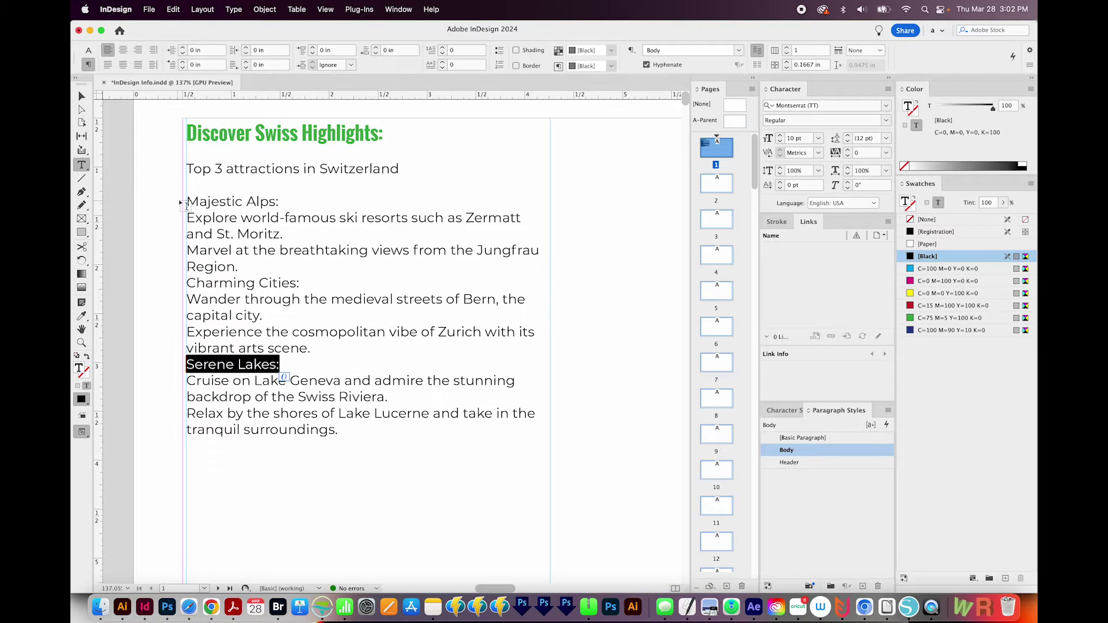
left_click_drag(190, 206, 281, 206)
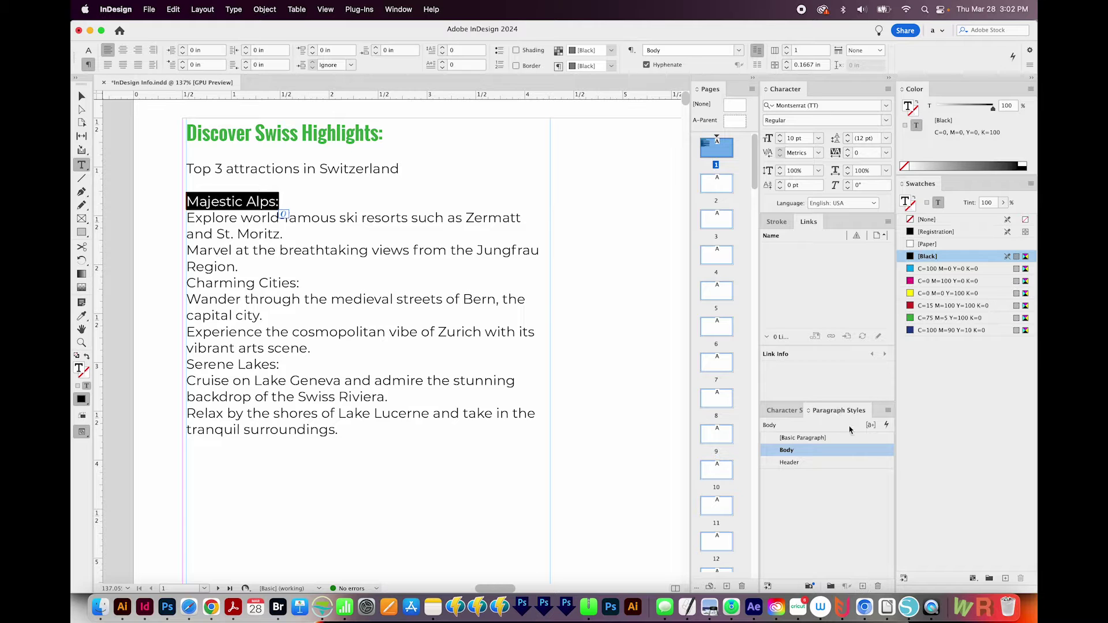
left_click(398, 9)
mouse_move(404, 307)
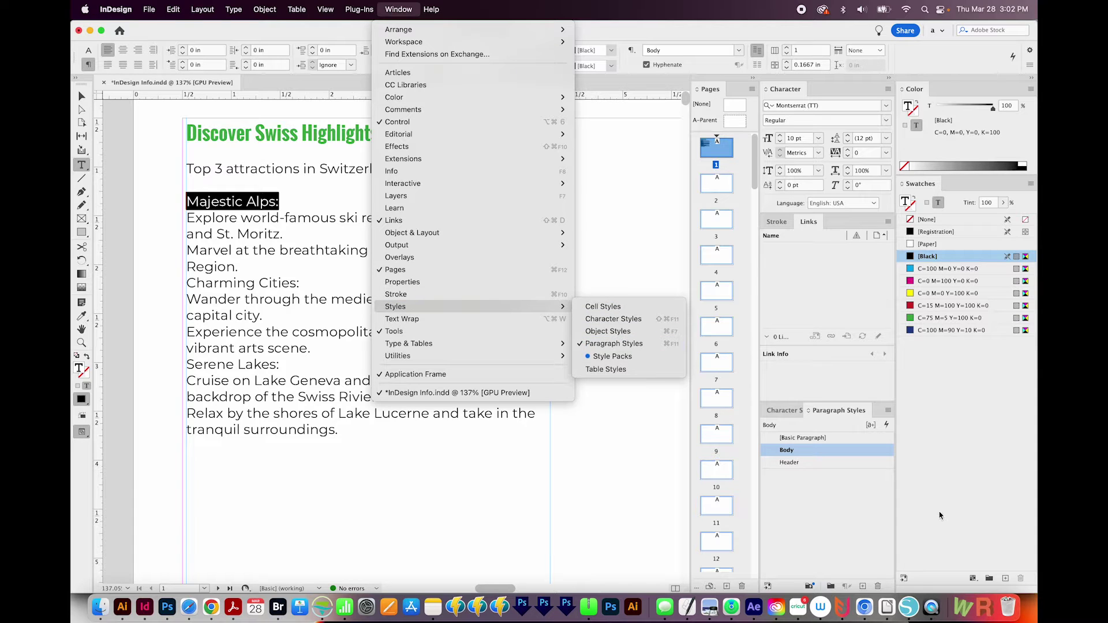
left_click(860, 510)
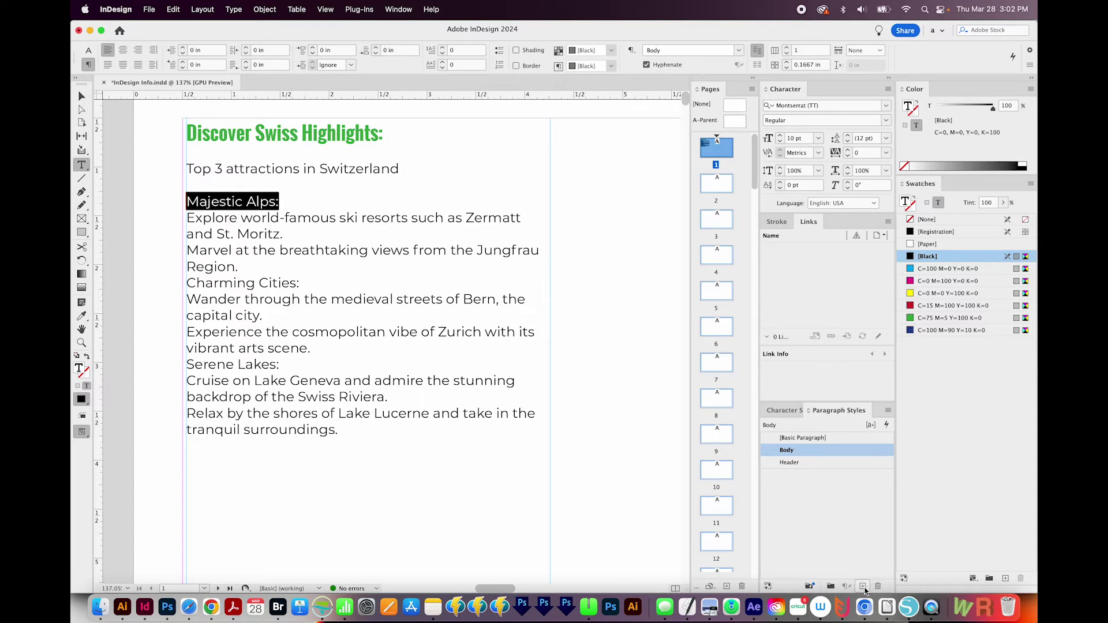
left_click(869, 587)
Step: Name the new style Level 1 Numbers and make it a numbered list with pattern ^#)^t
double_click(836, 462)
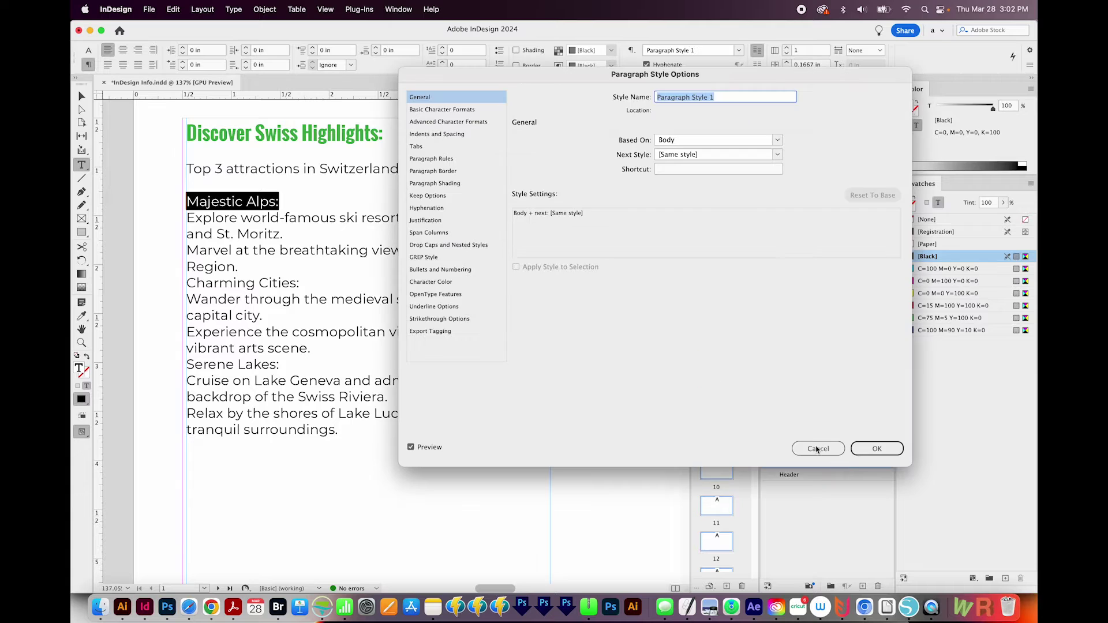
type("Level 1 Numbers")
left_click(441, 269)
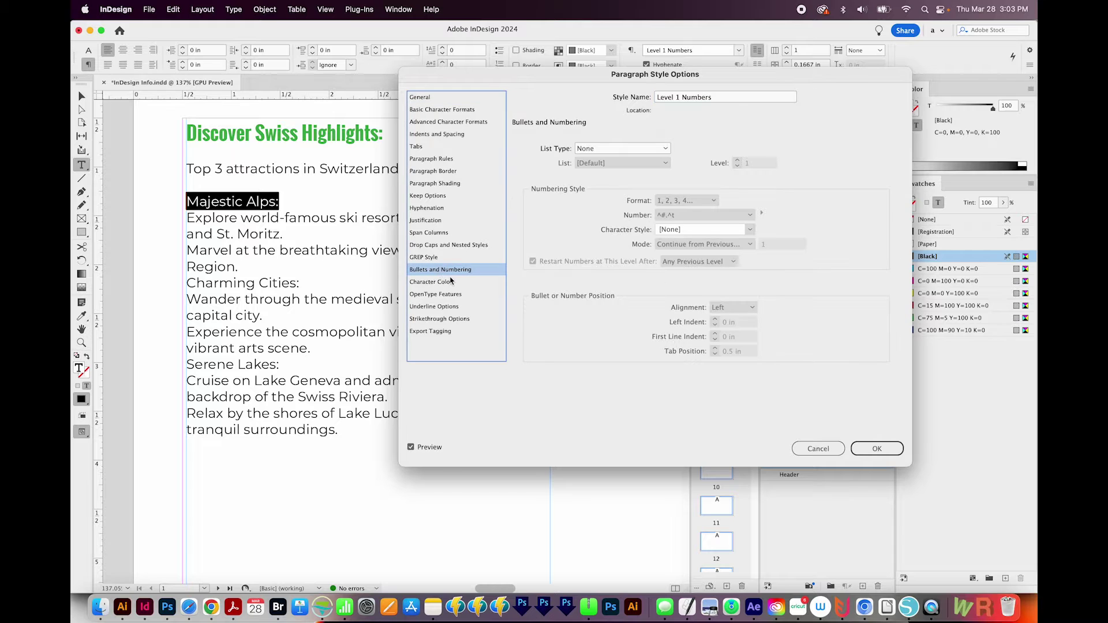
left_click(617, 148)
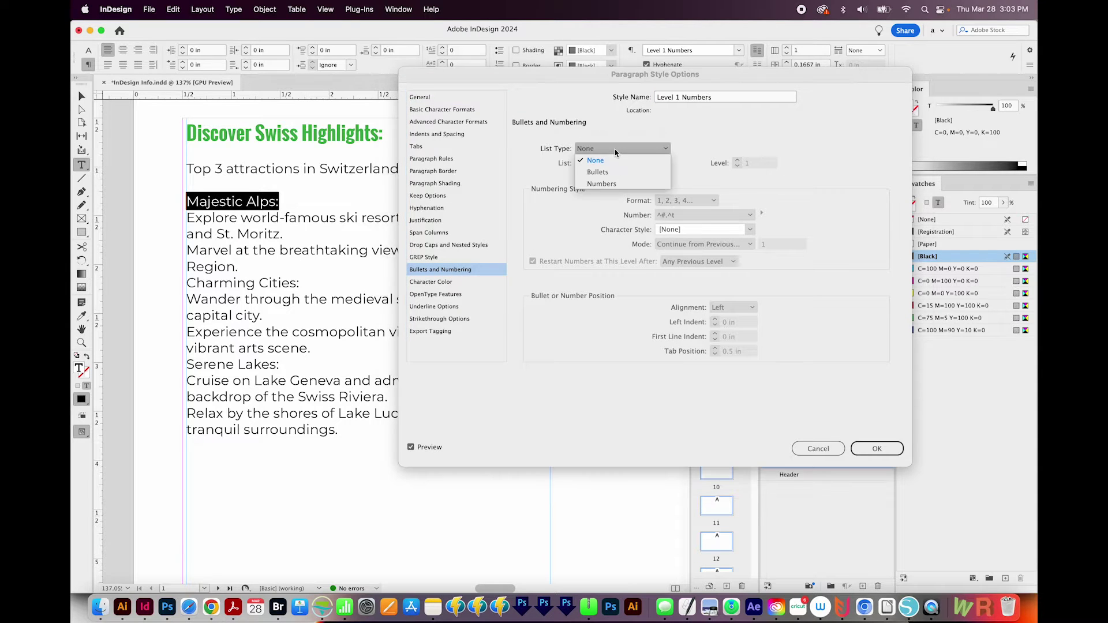
left_click(613, 183)
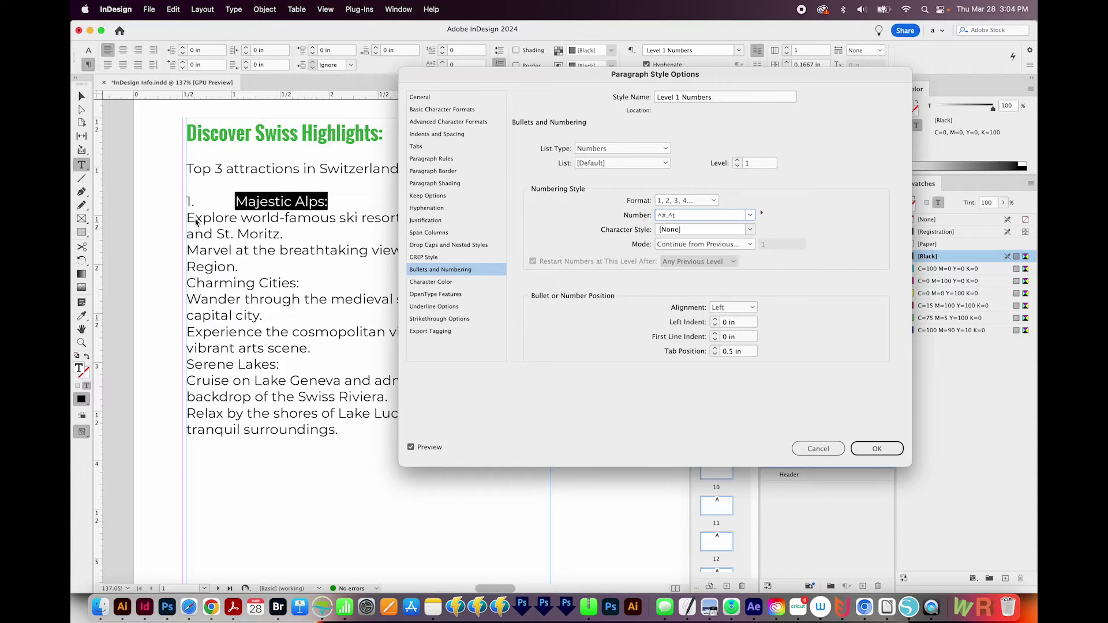
left_click(667, 214)
left_click(714, 234)
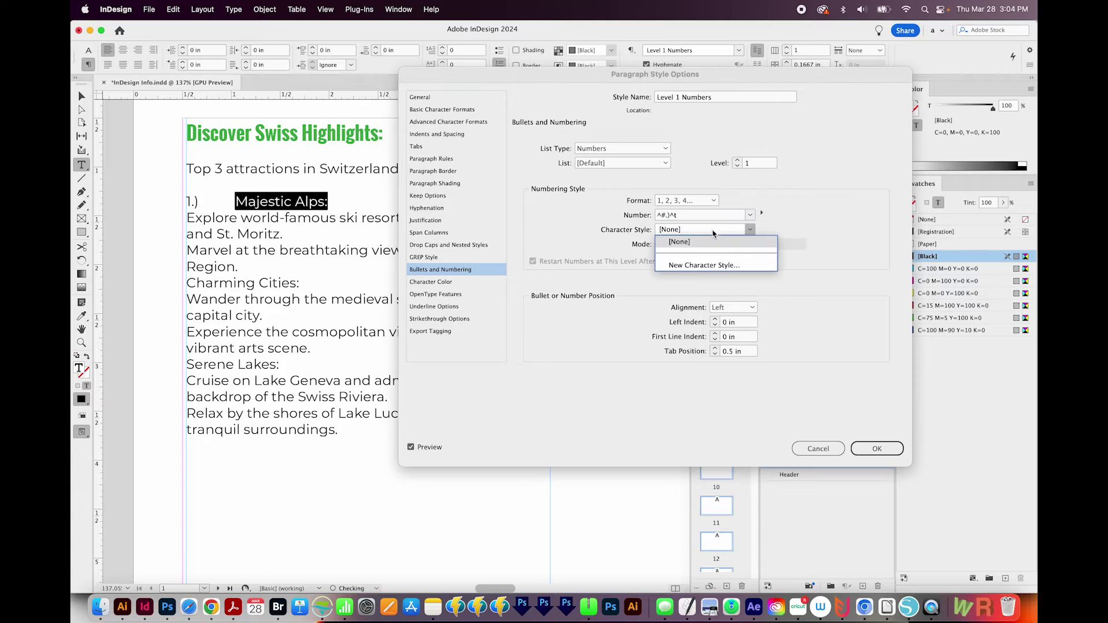
left_click(706, 230)
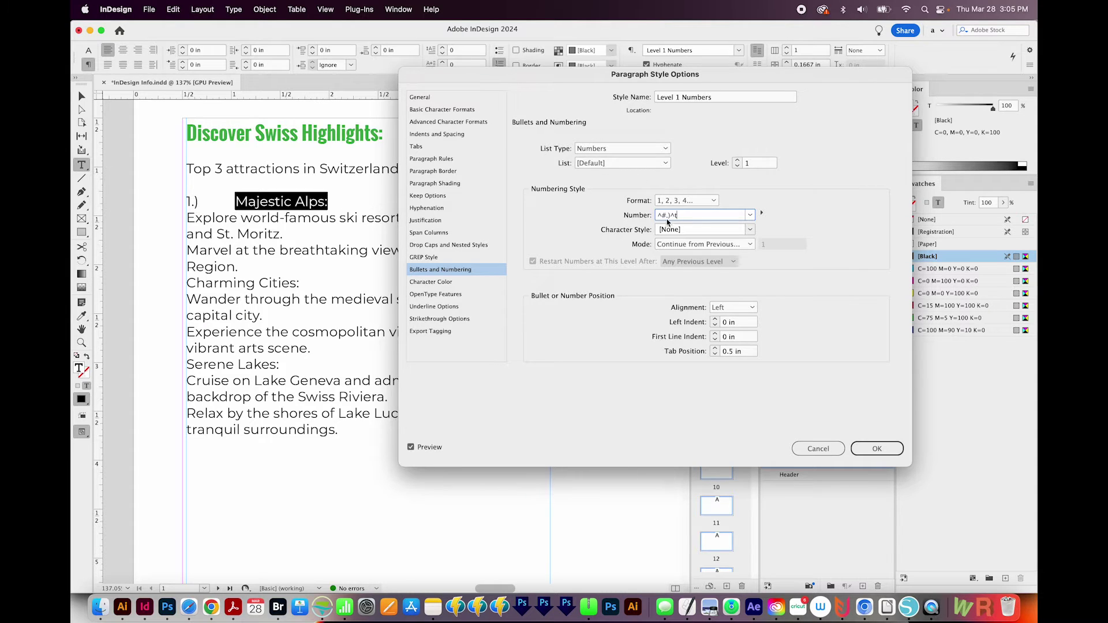
key("BackSpace")
key("Tab")
left_click(877, 448)
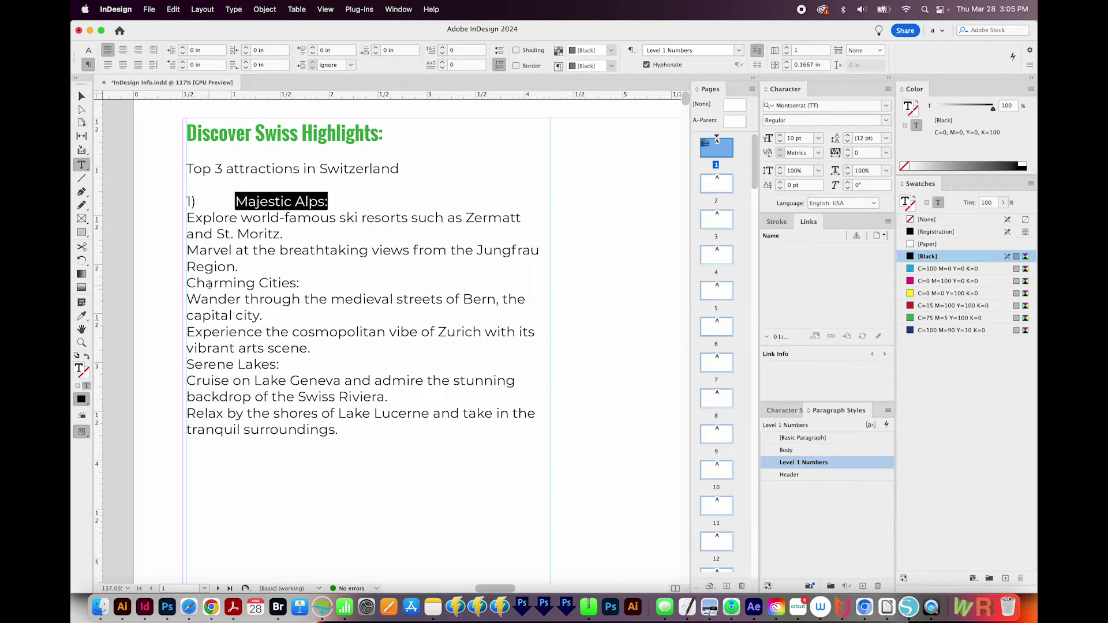
Step: Apply Level 1 Numbers to the Charming Cities and Serene Lakes headings
left_click_drag(314, 285, 179, 283)
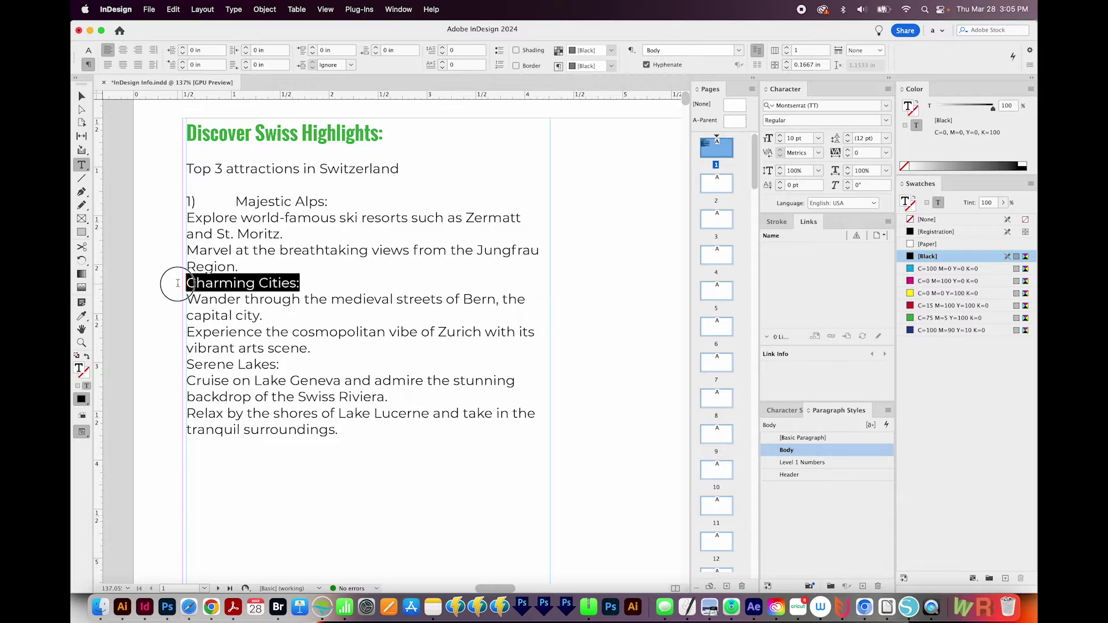
left_click(844, 467)
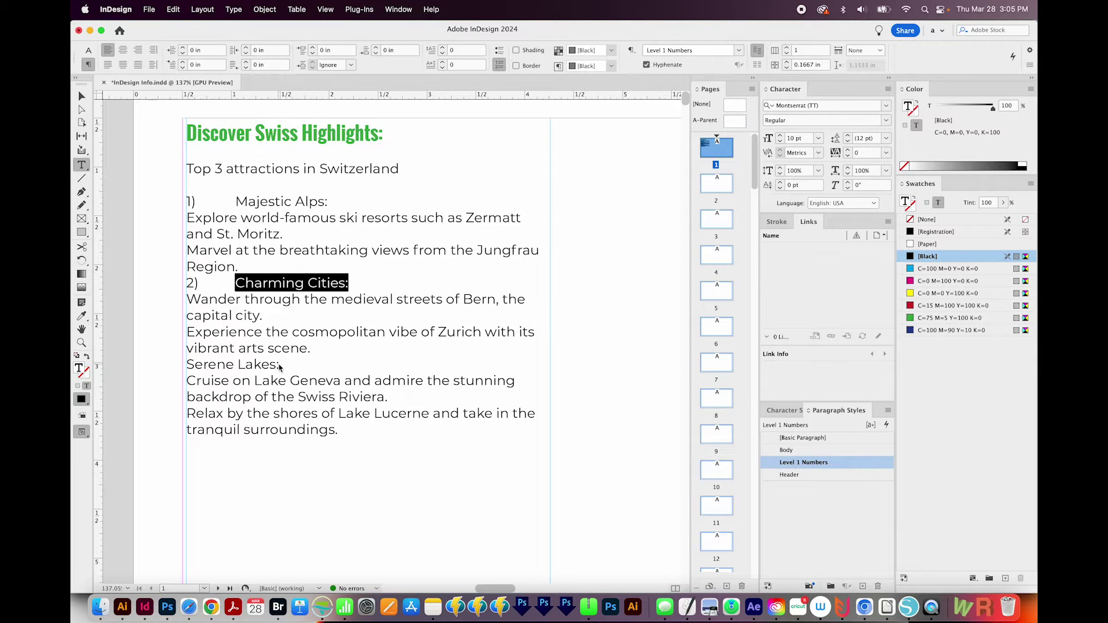
left_click_drag(280, 364, 162, 366)
left_click(828, 467)
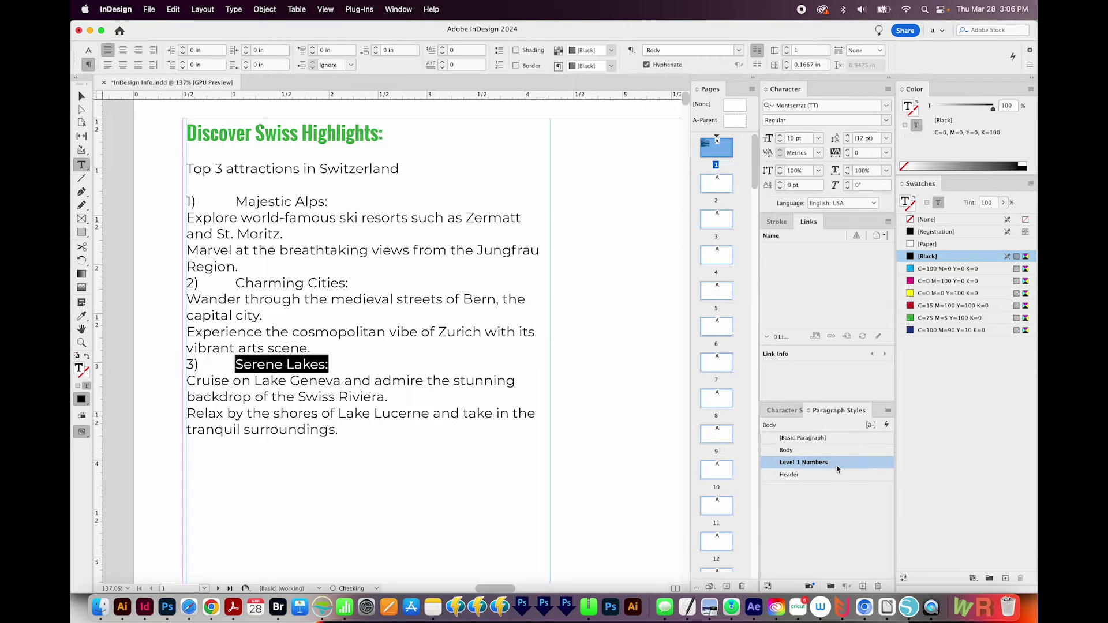
Step: Delete the trailing colons after Majestic Alps, Charming Cities and Serene Lakes
left_click(327, 202)
key("BackSpace")
left_click(348, 283)
key("BackSpace")
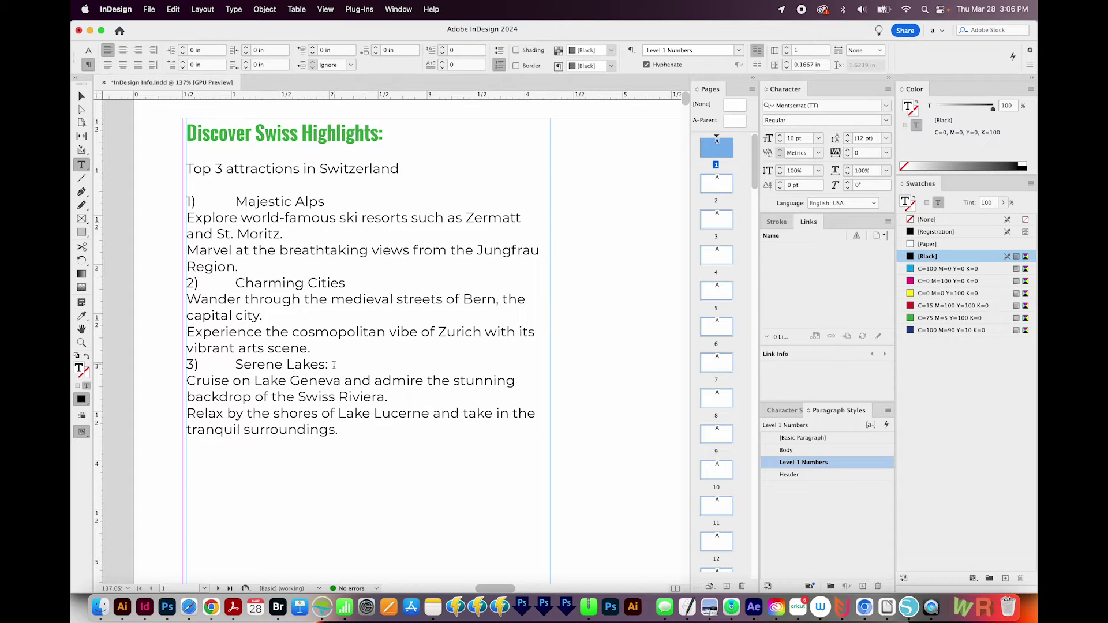
key("BackSpace")
Step: Select the Explore world-famous ski resorts paragraph under Majestic Alps
left_click_drag(239, 268, 178, 227)
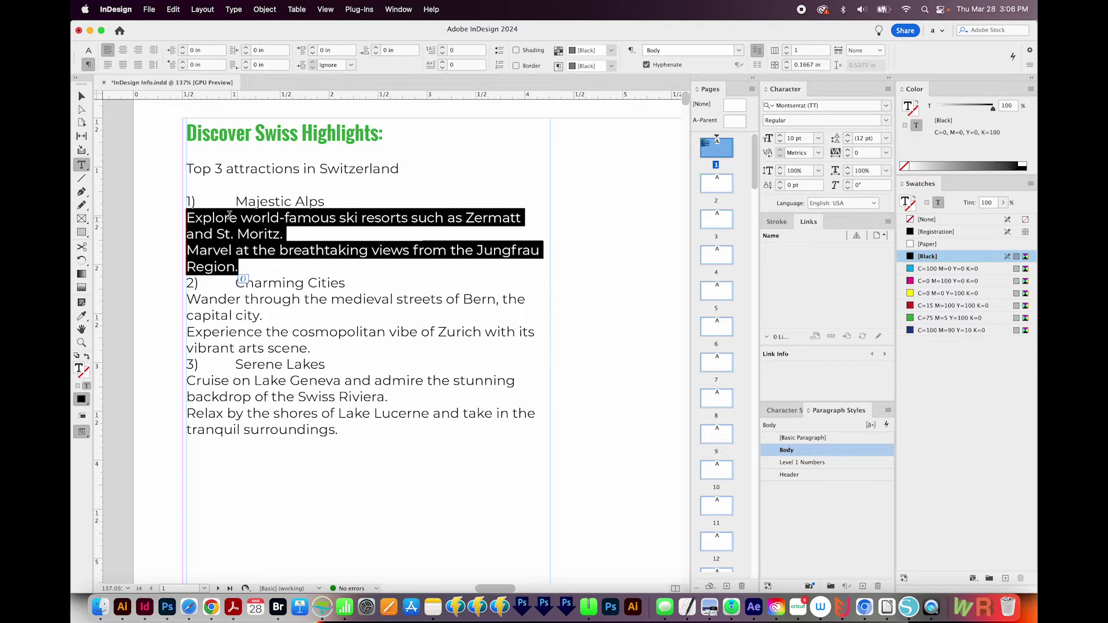
left_click(191, 202)
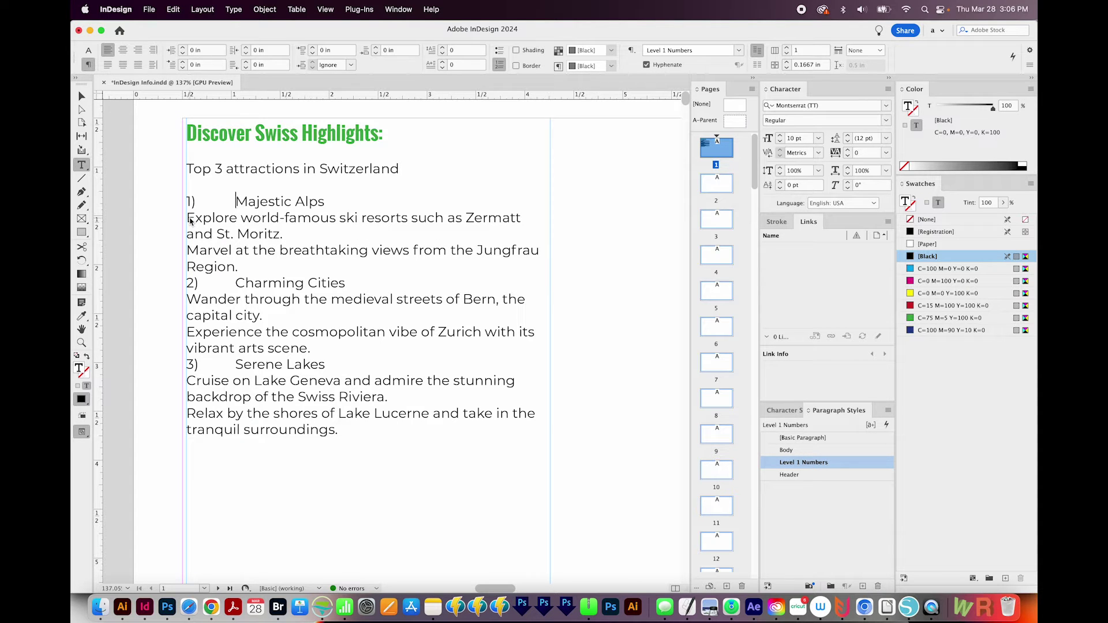
left_click_drag(188, 217, 284, 234)
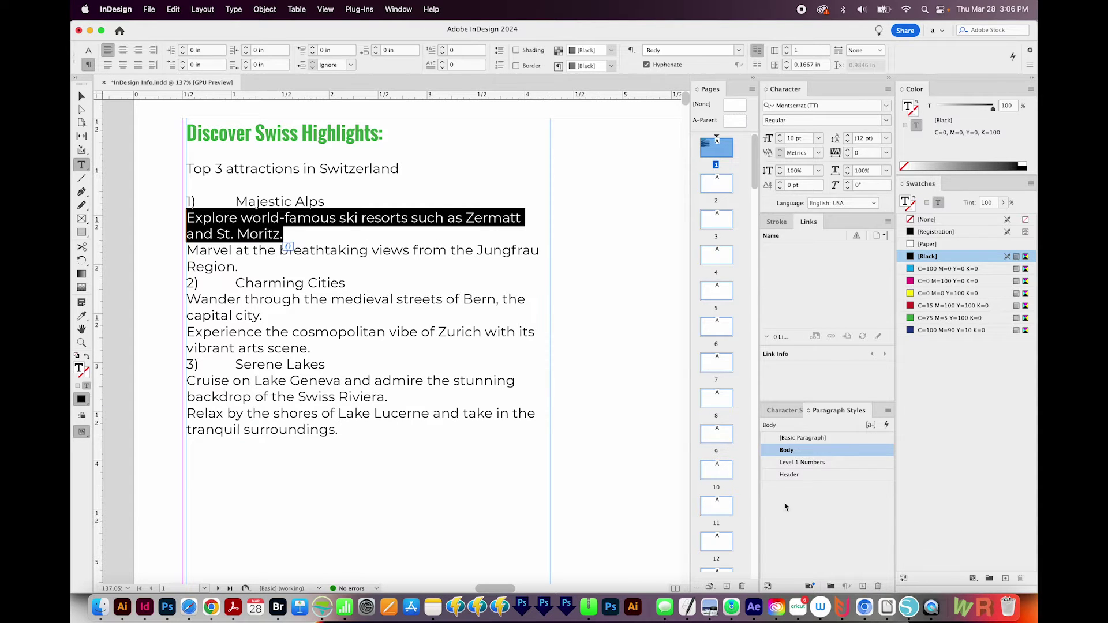
Step: Create a Level 2 paragraph style as a numbered list at list level 2
left_click(863, 587)
double_click(806, 464)
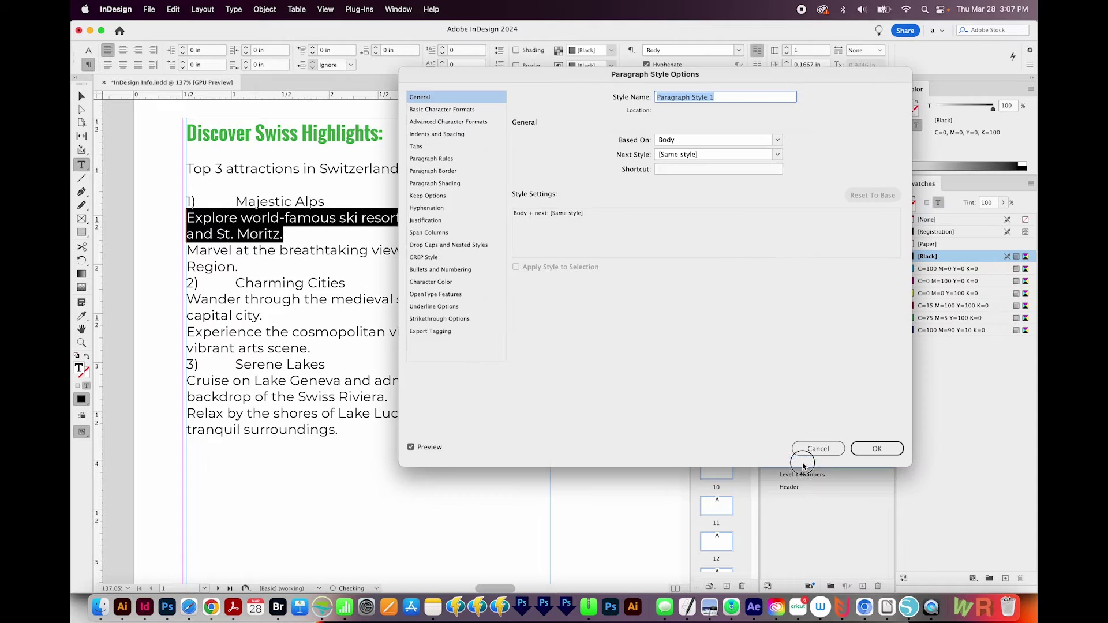
type("Level 2")
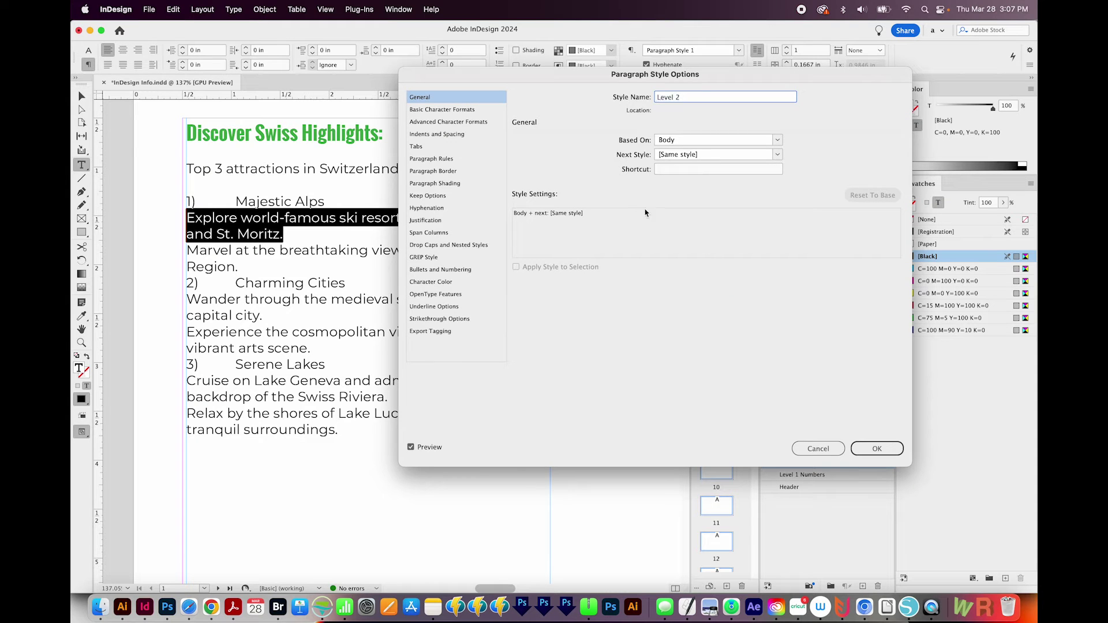
left_click(461, 269)
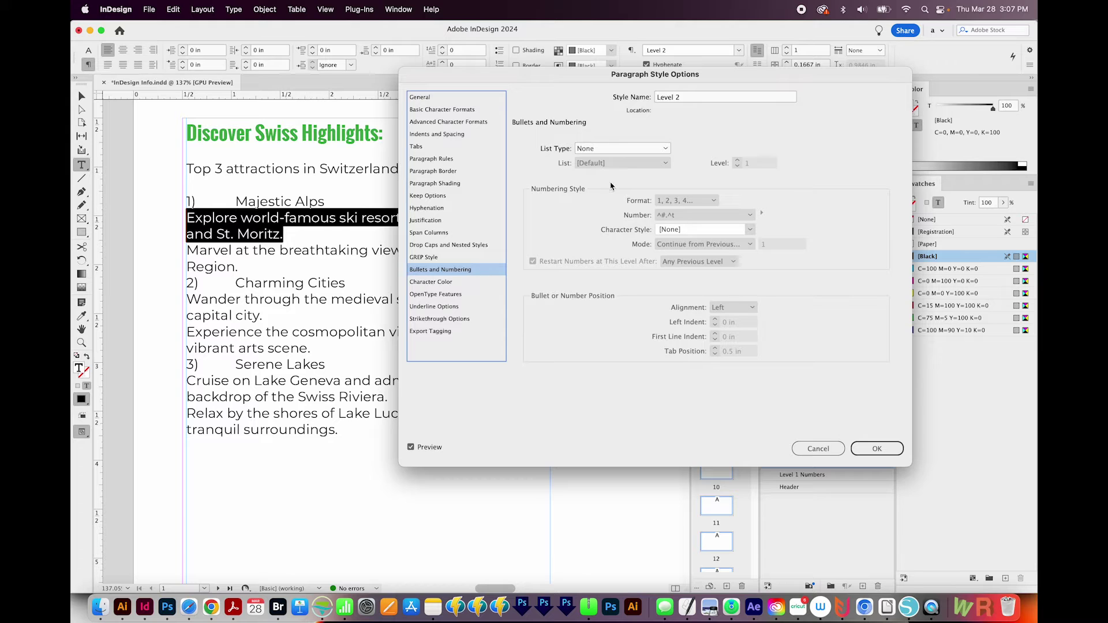
left_click(625, 150)
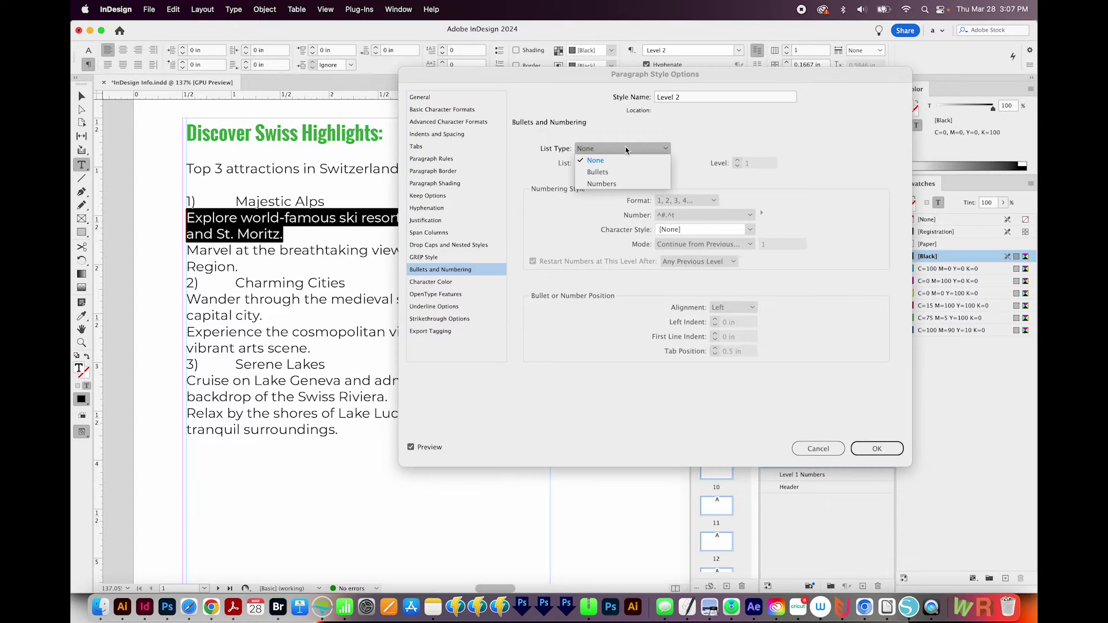
left_click(601, 184)
left_click(737, 161)
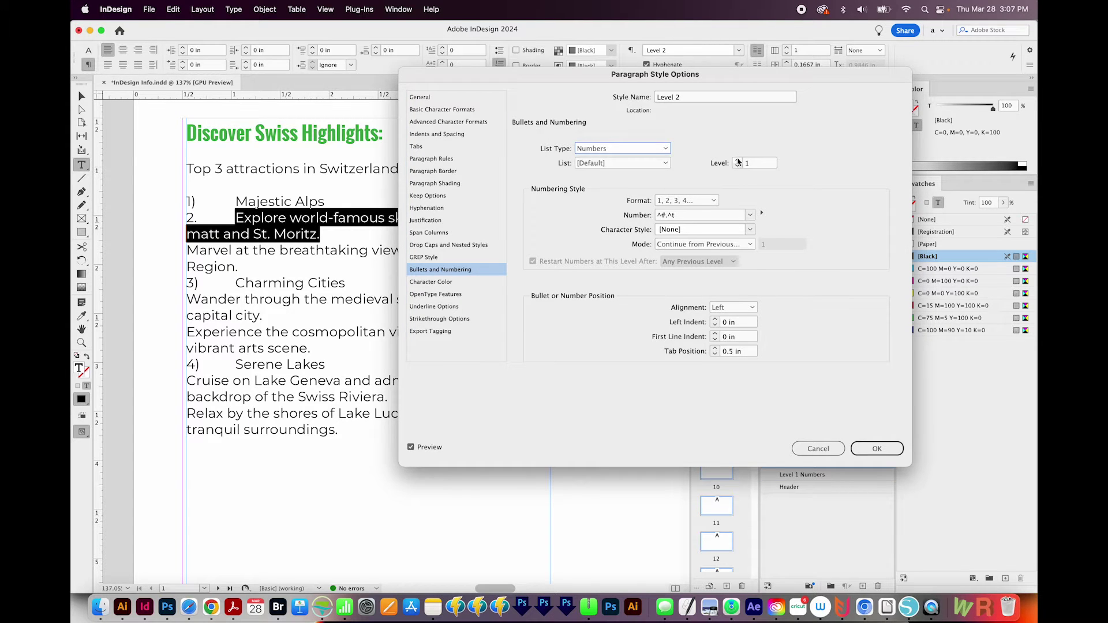
Step: Set Level 2 numbering to i, ii, iii format with the level-2 number placeholder
left_click(713, 201)
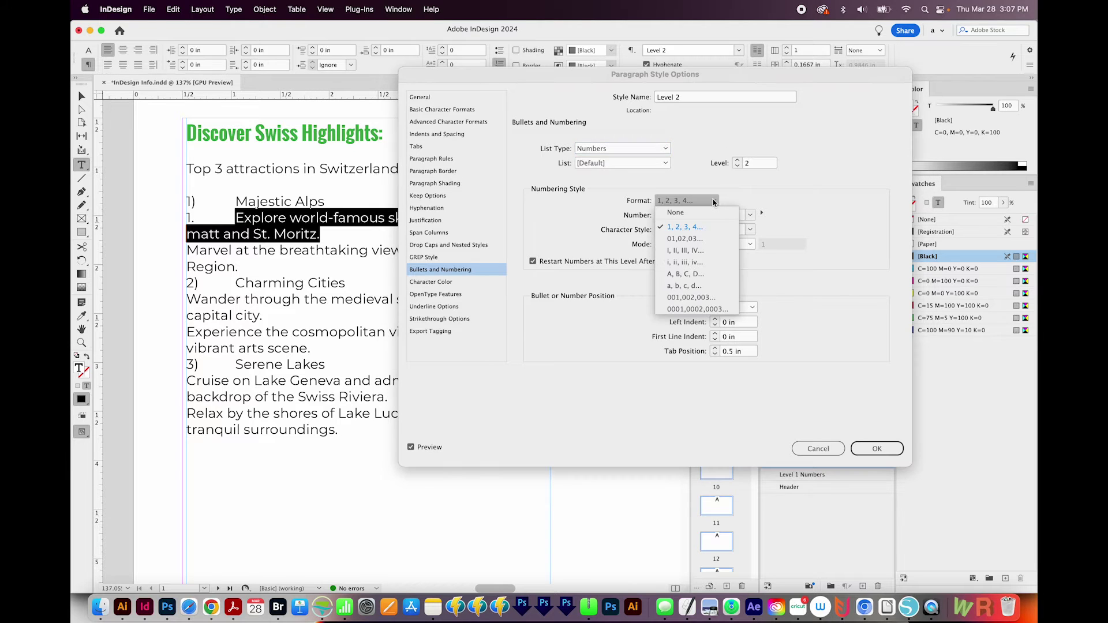
left_click(681, 266)
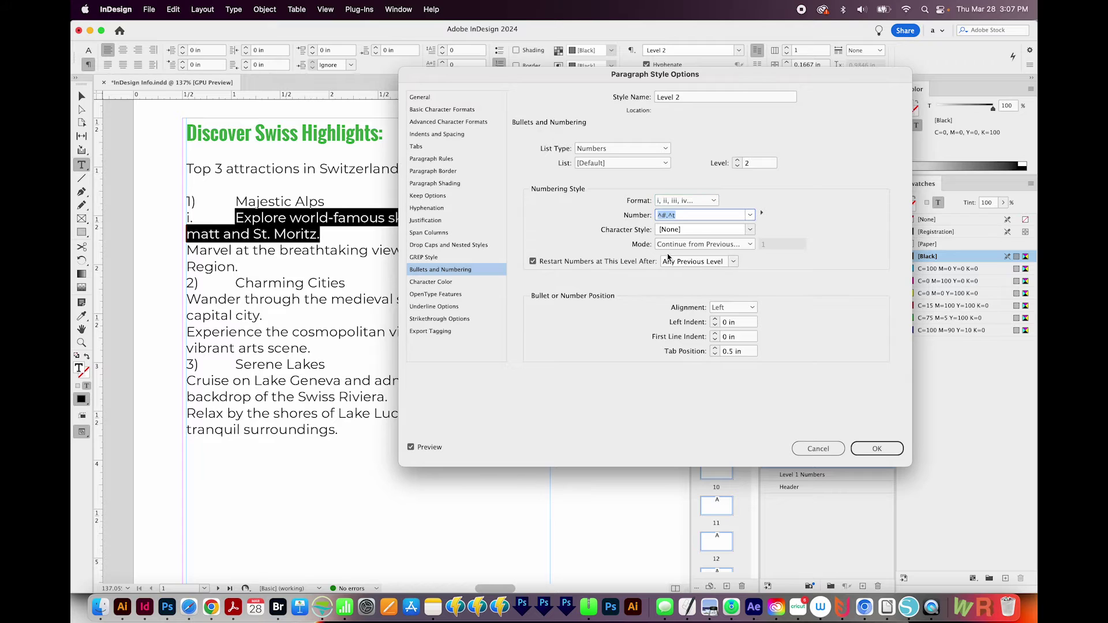
key("BackSpace")
left_click(762, 213)
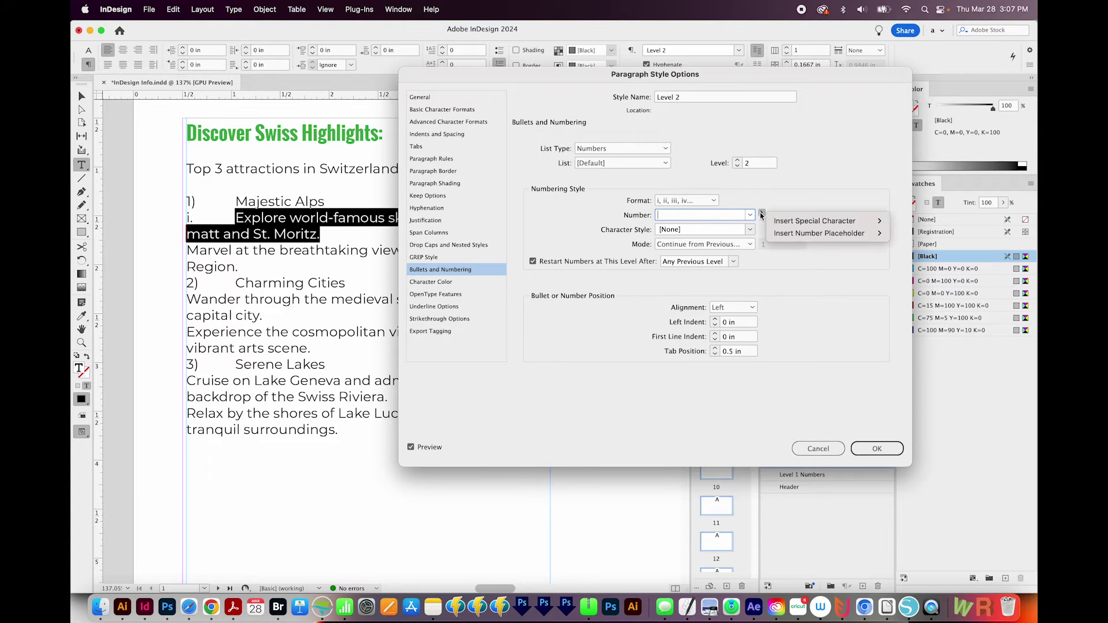
mouse_move(794, 236)
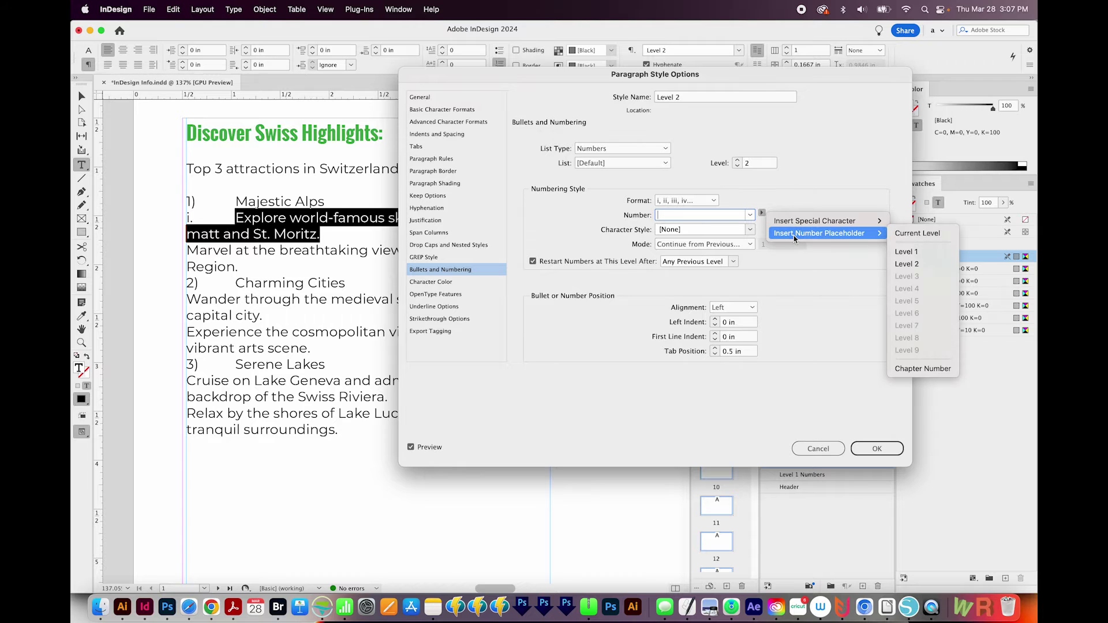
left_click(911, 267)
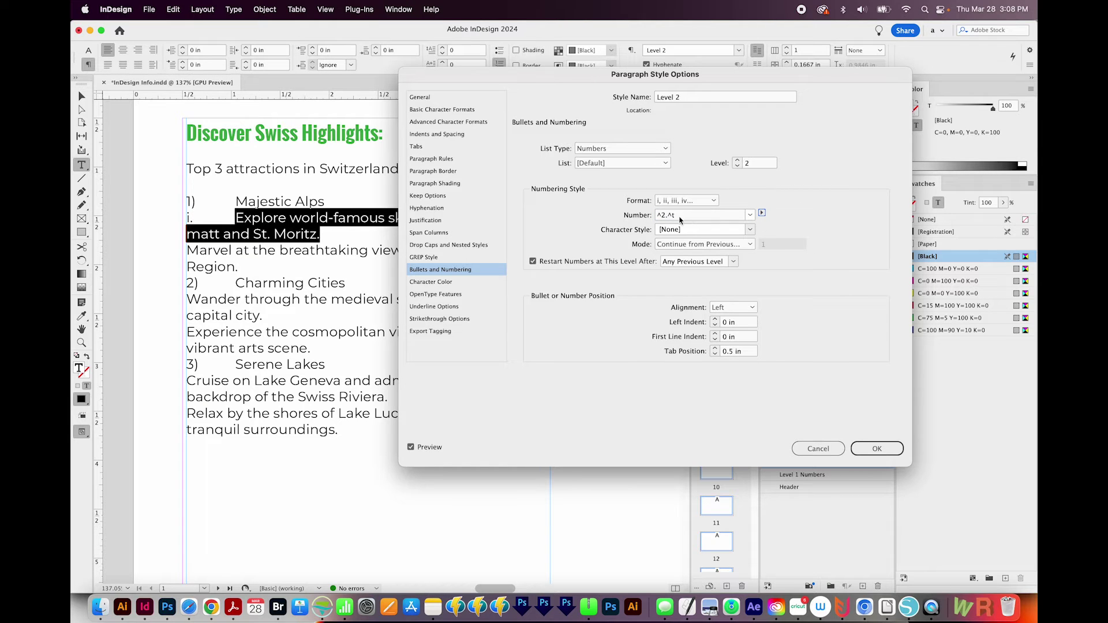
left_click(762, 213)
mouse_move(811, 238)
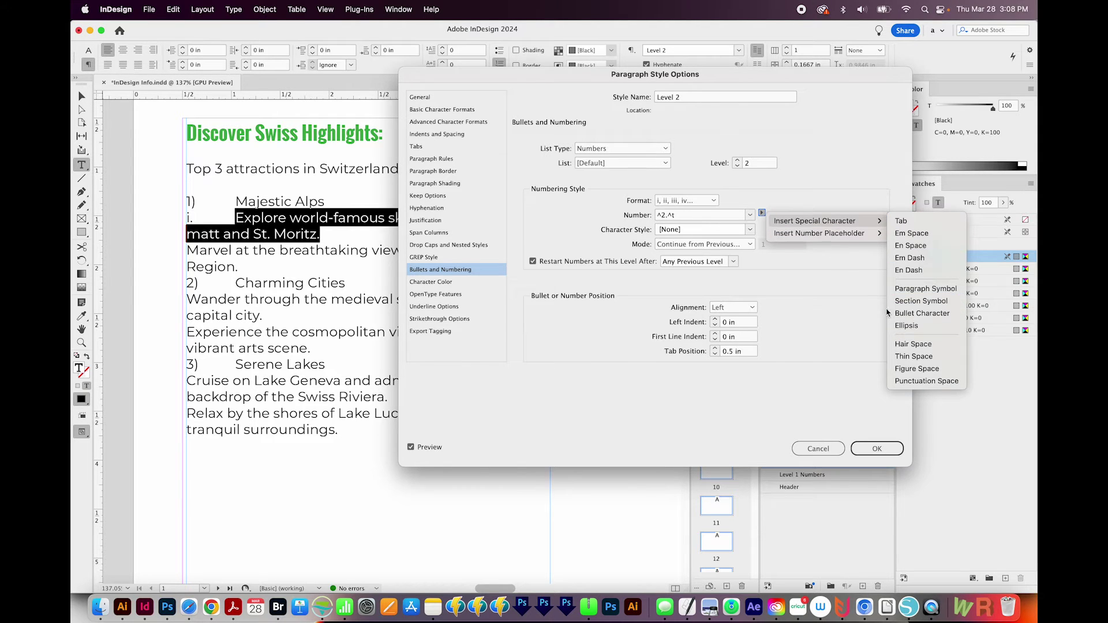
key("Escape")
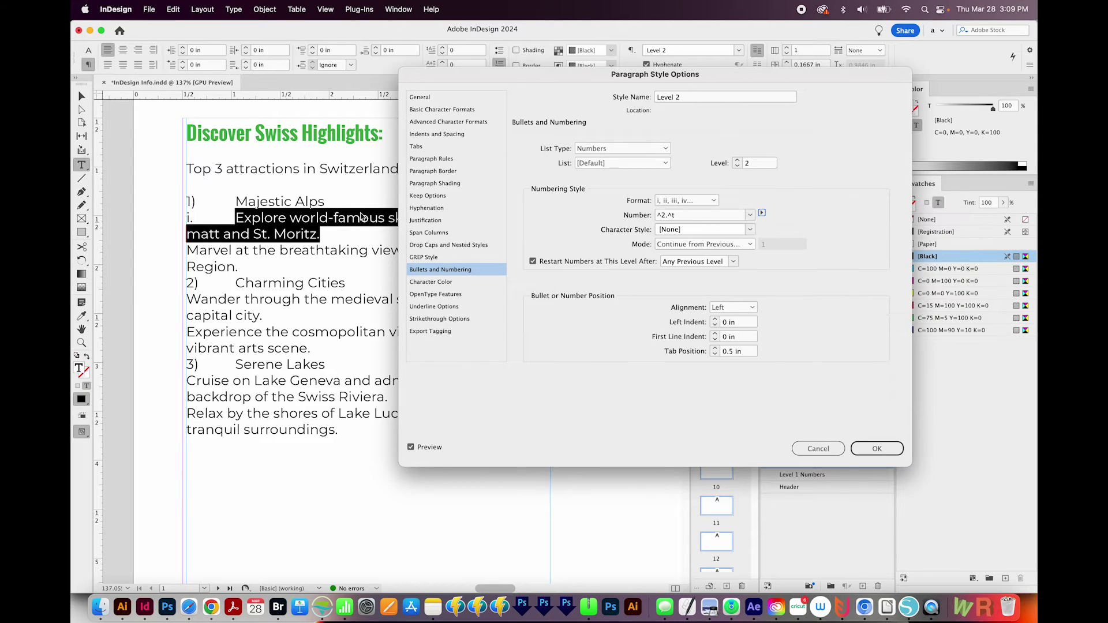
Step: Give Level 2 a 0.625 in left indent and -0.125 in first-line indent
left_click(738, 322)
type("0.3125")
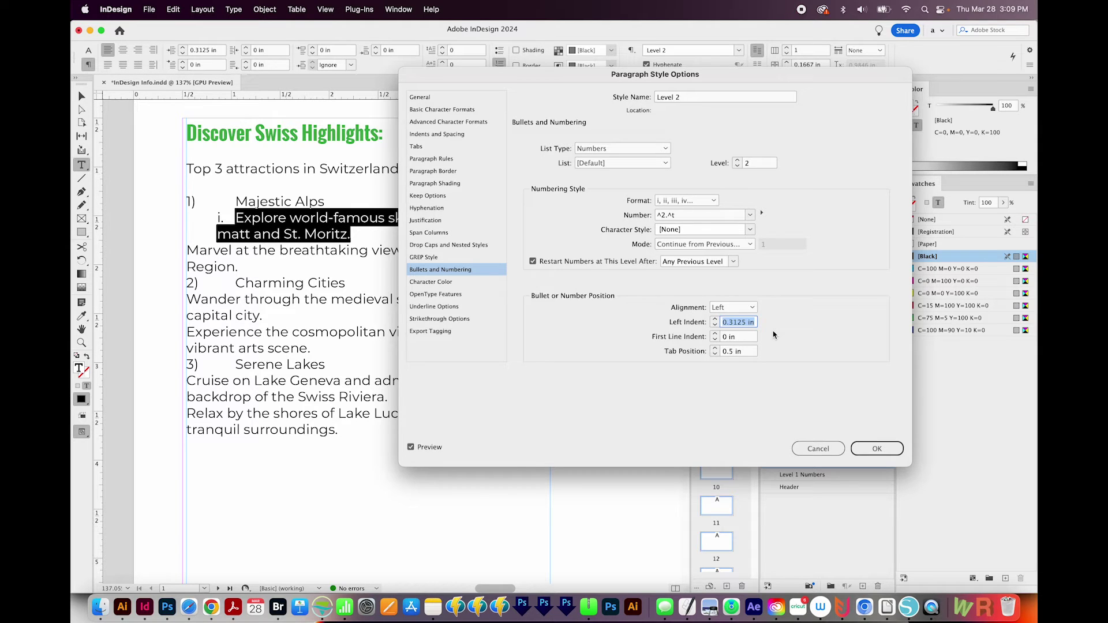
key("Up")
key("Up")
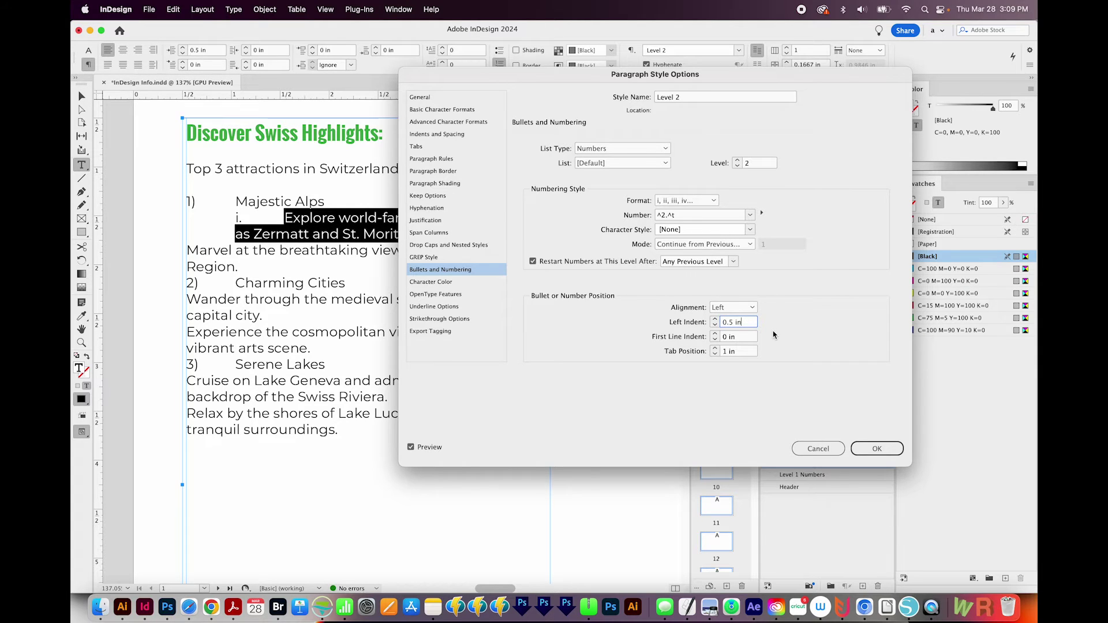
key("Tab")
key("Down")
key("Down")
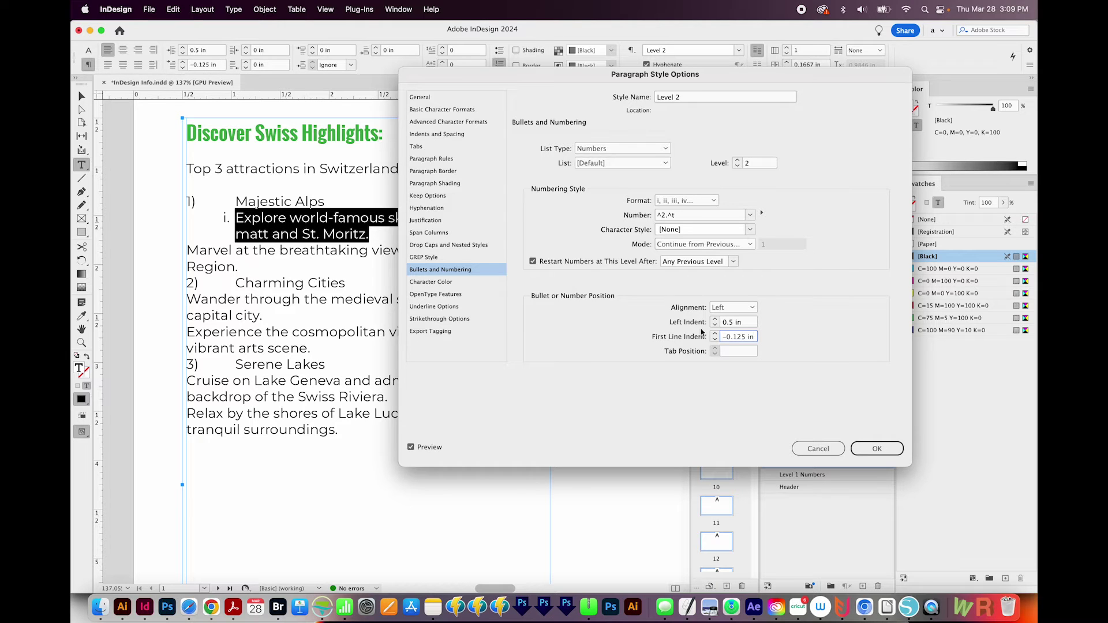
left_click(715, 319)
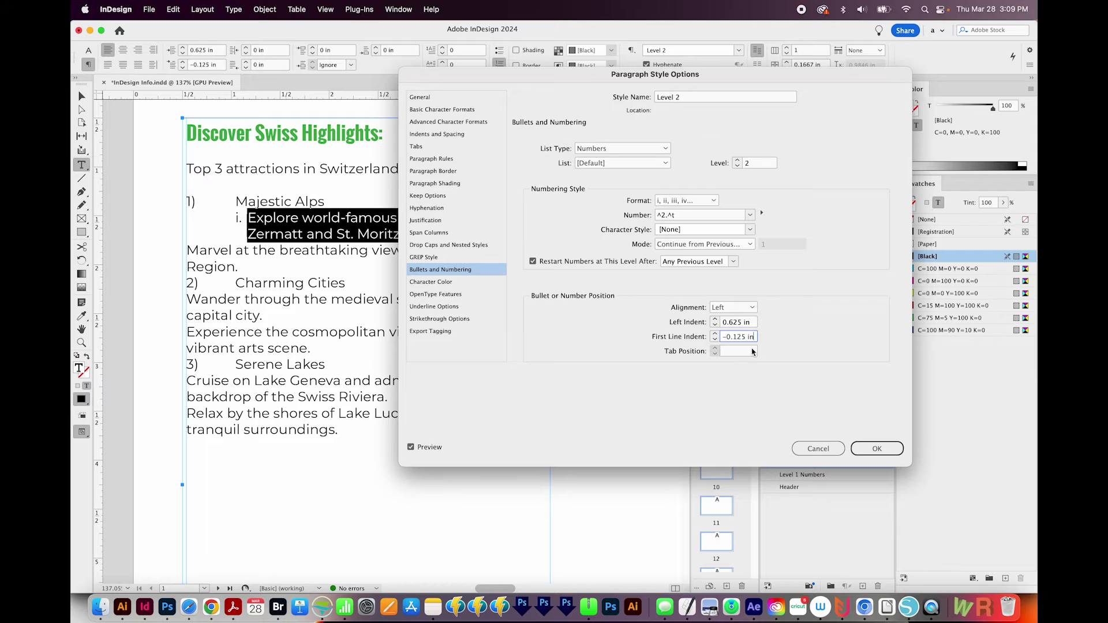
left_click(870, 449)
Step: Apply Level 2 to the Jungfrau, Bern and Zurich, and Geneva and Lucerne paragraphs
triple_click(513, 273)
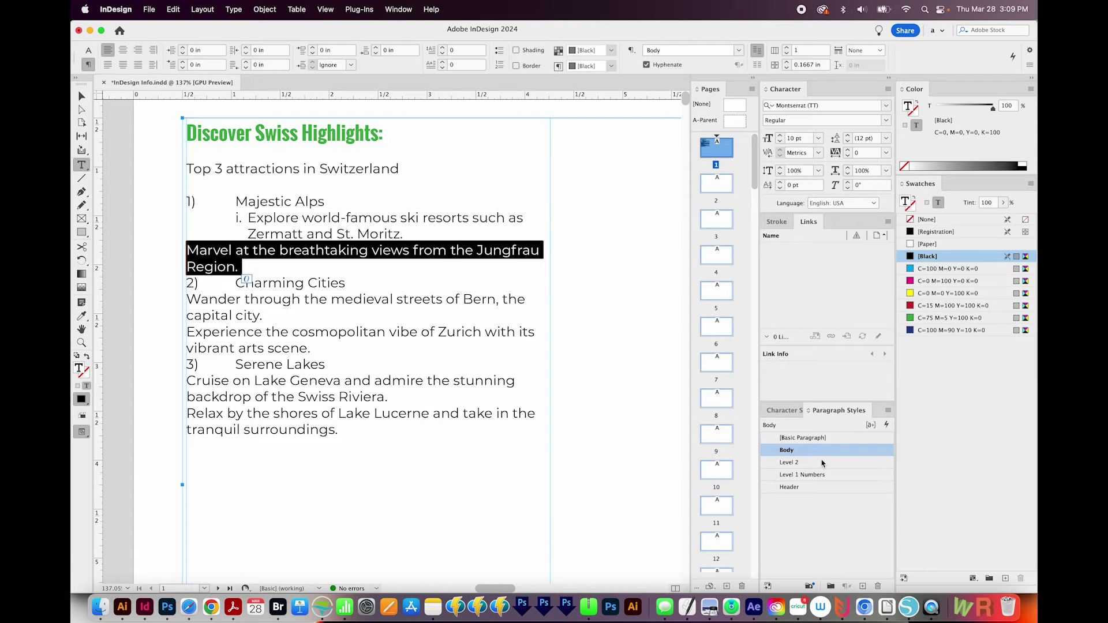
left_click(811, 463)
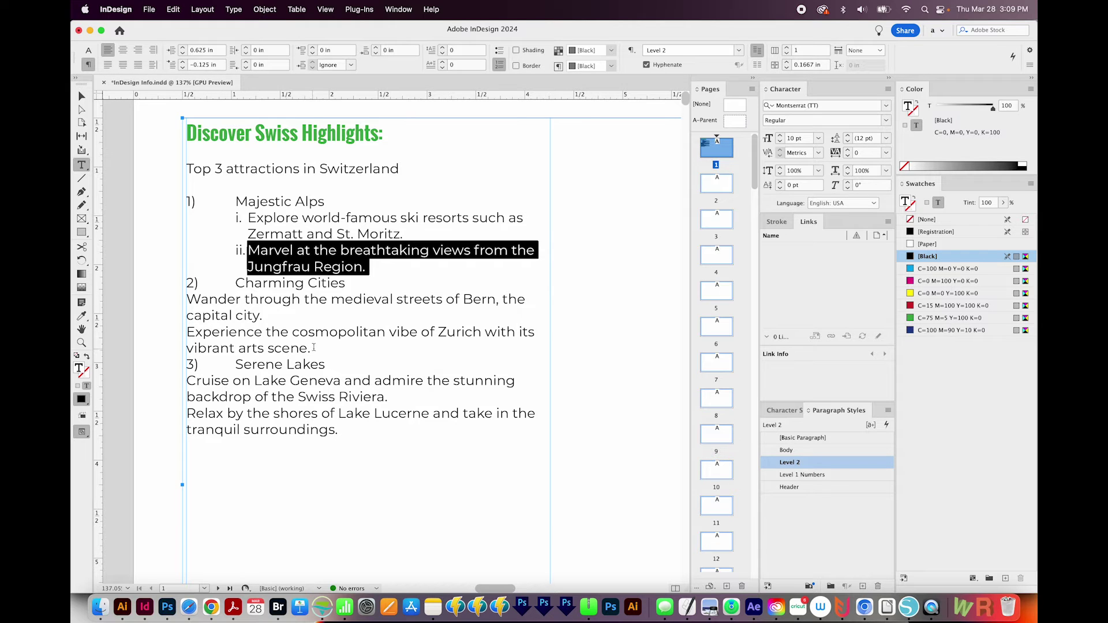
left_click_drag(314, 347, 161, 304)
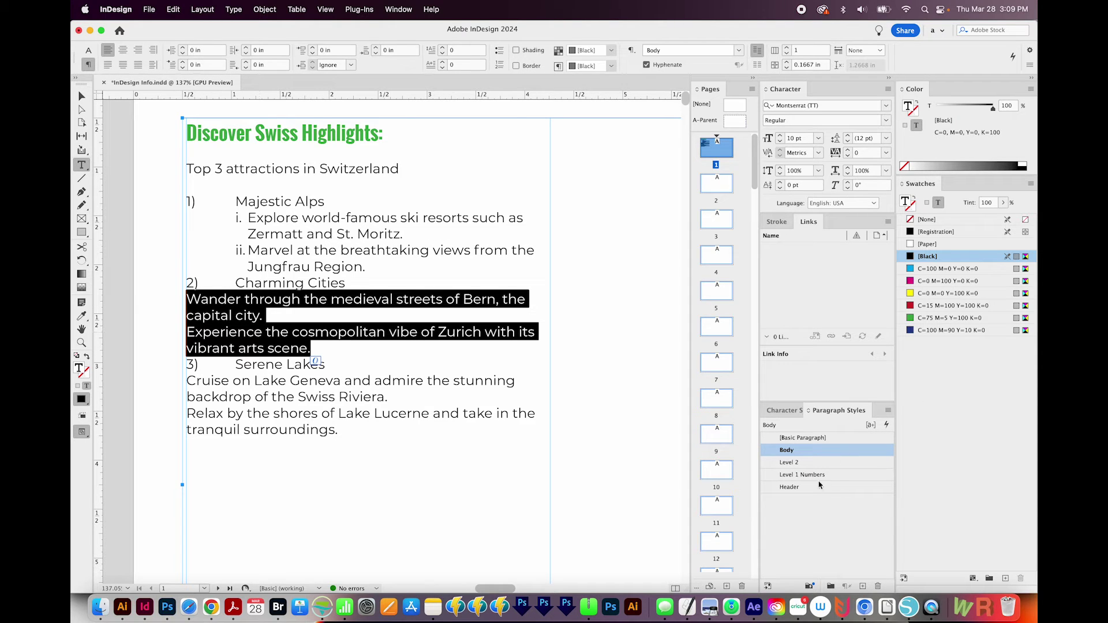
left_click(834, 464)
left_click_drag(338, 429, 167, 382)
left_click(819, 465)
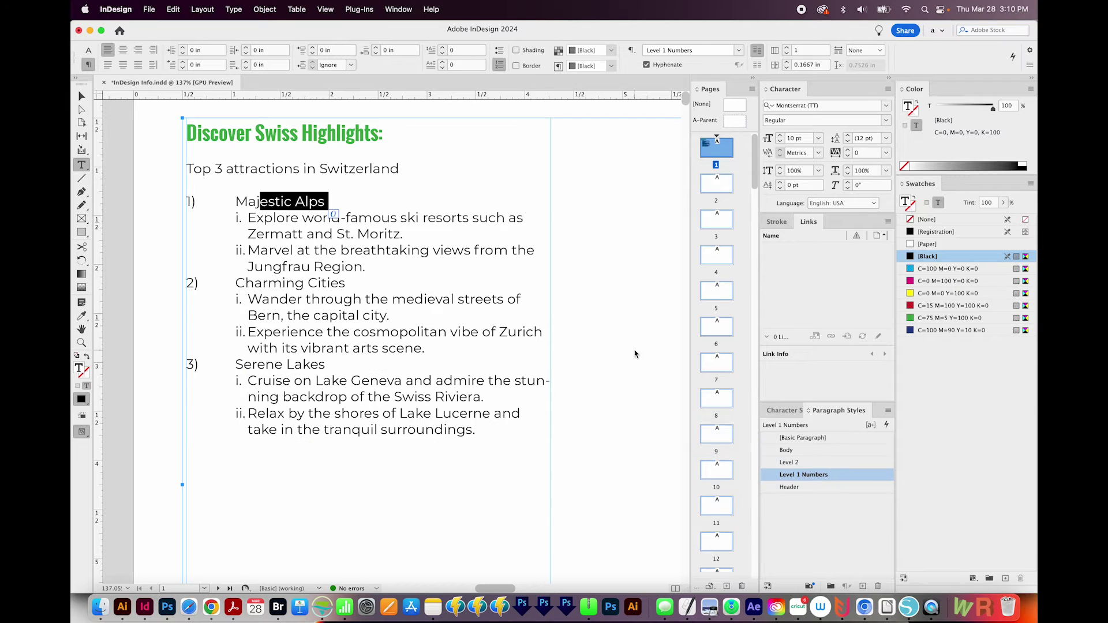
double_click(838, 474)
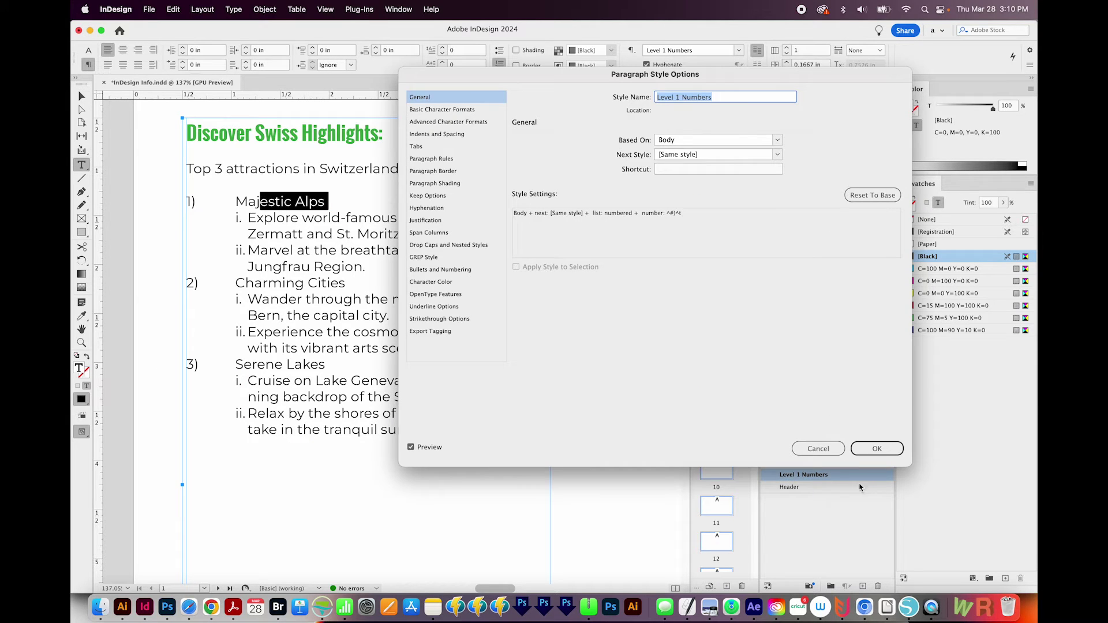
Step: Rename the heading style Level 1 Number Parenthesis and reduce its tab position to 0.25 in
key("Right")
key("BackSpace")
type("Parenthesis")
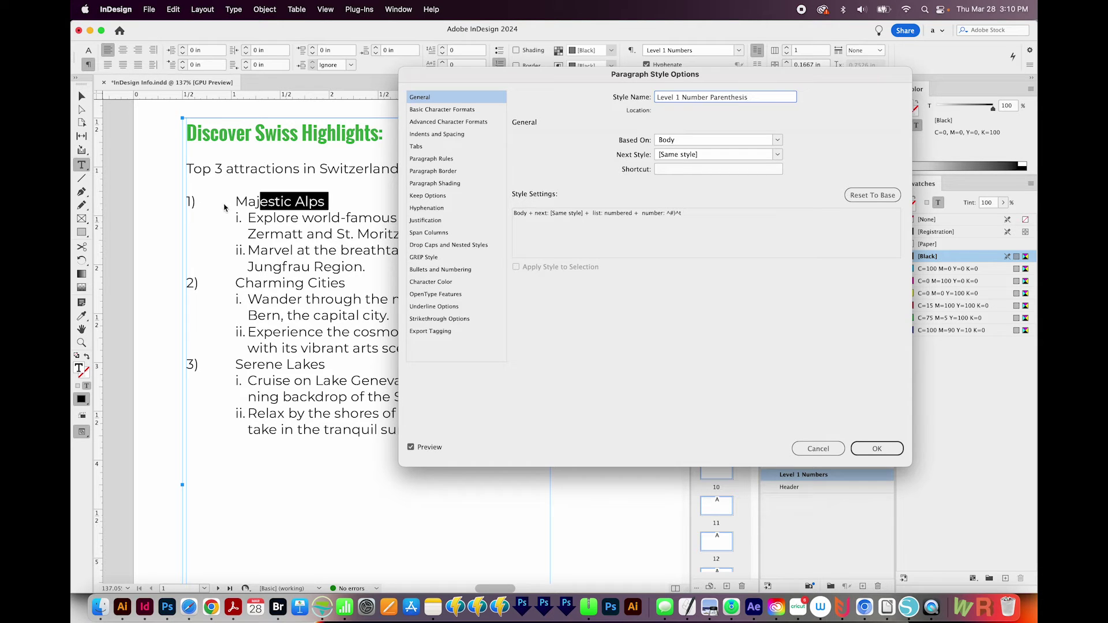
left_click(484, 269)
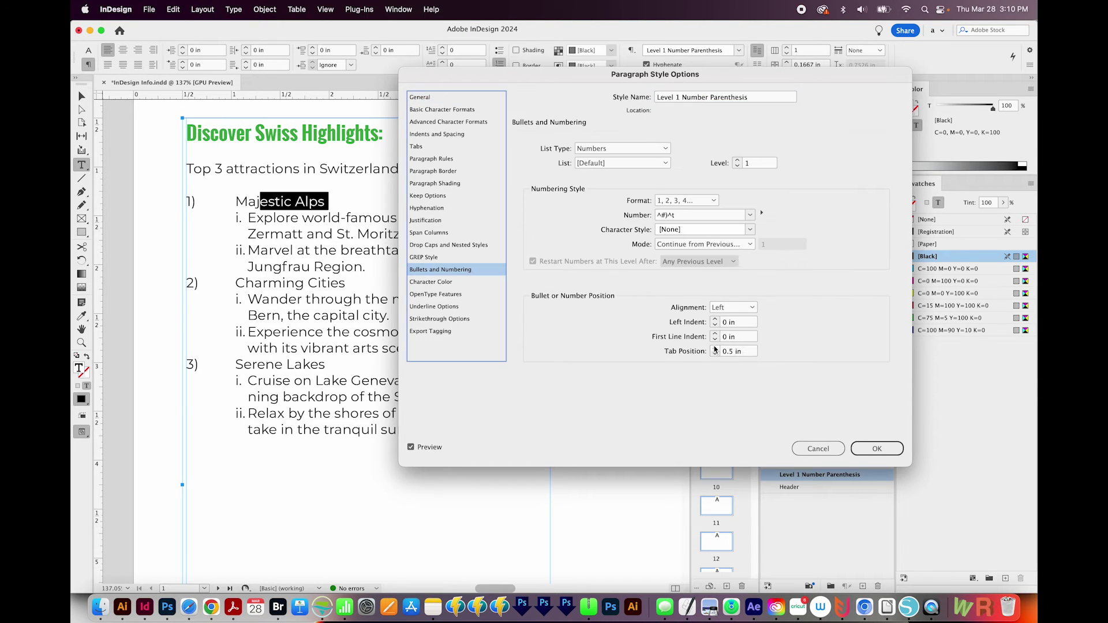
left_click(750, 353)
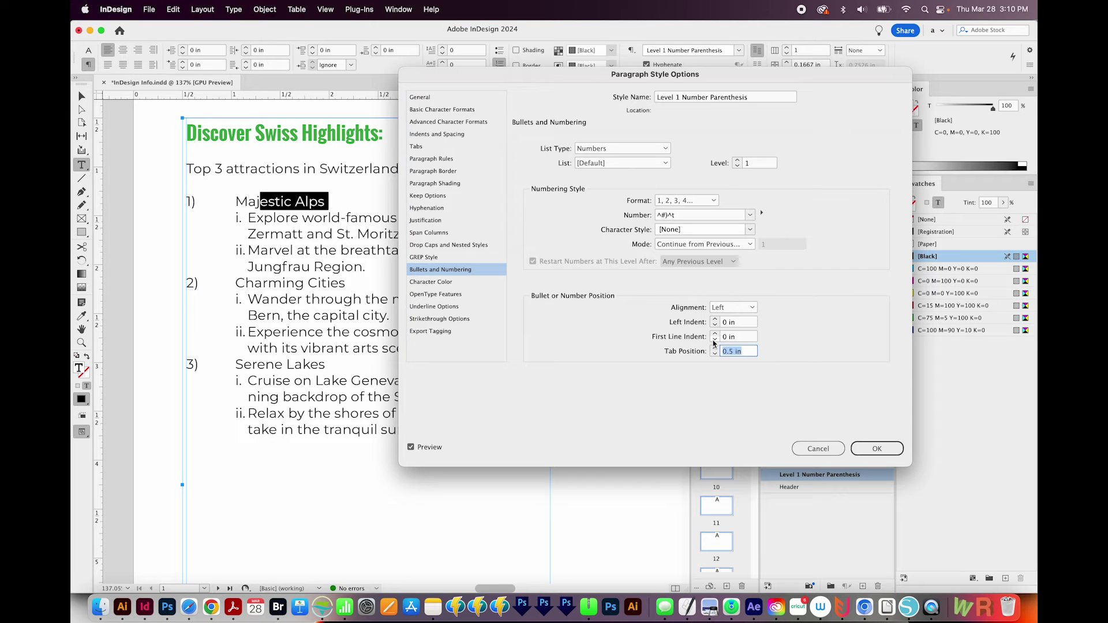
left_click(714, 353)
left_click(714, 354)
left_click(714, 354)
left_click(714, 354)
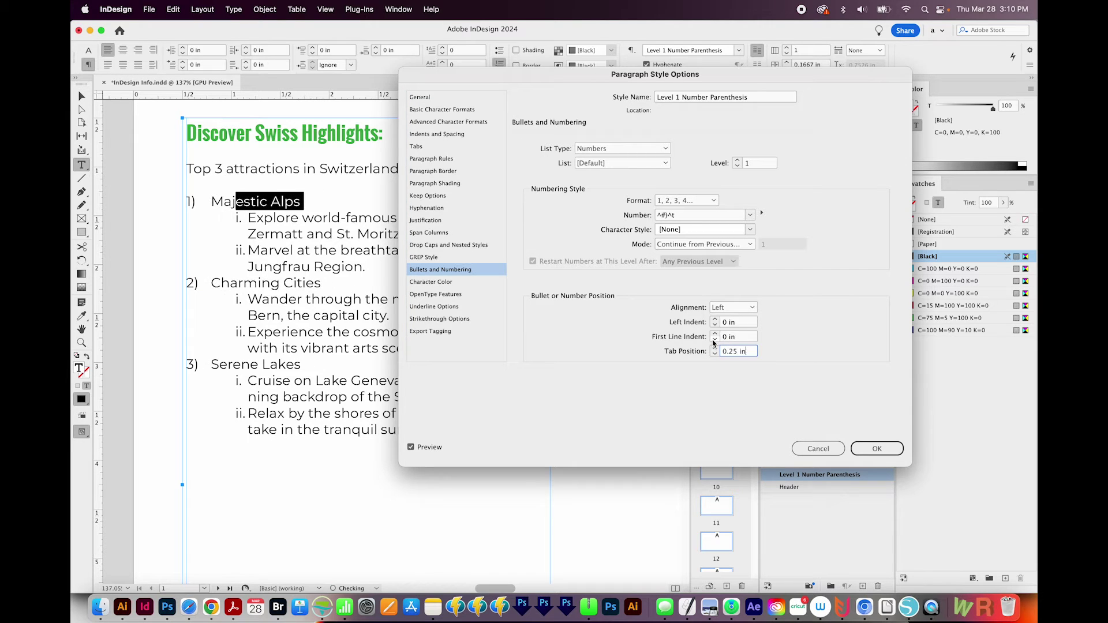
left_click(715, 354)
left_click(877, 449)
left_click(200, 215)
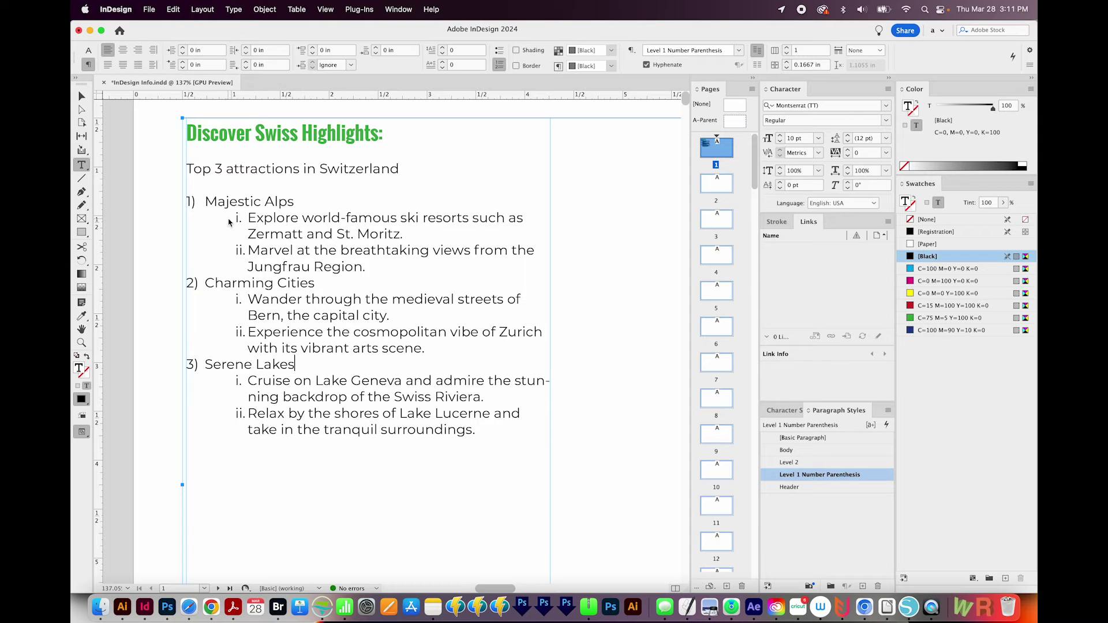
Step: Step the Level 2 left indent down to 0.375 in
double_click(821, 462)
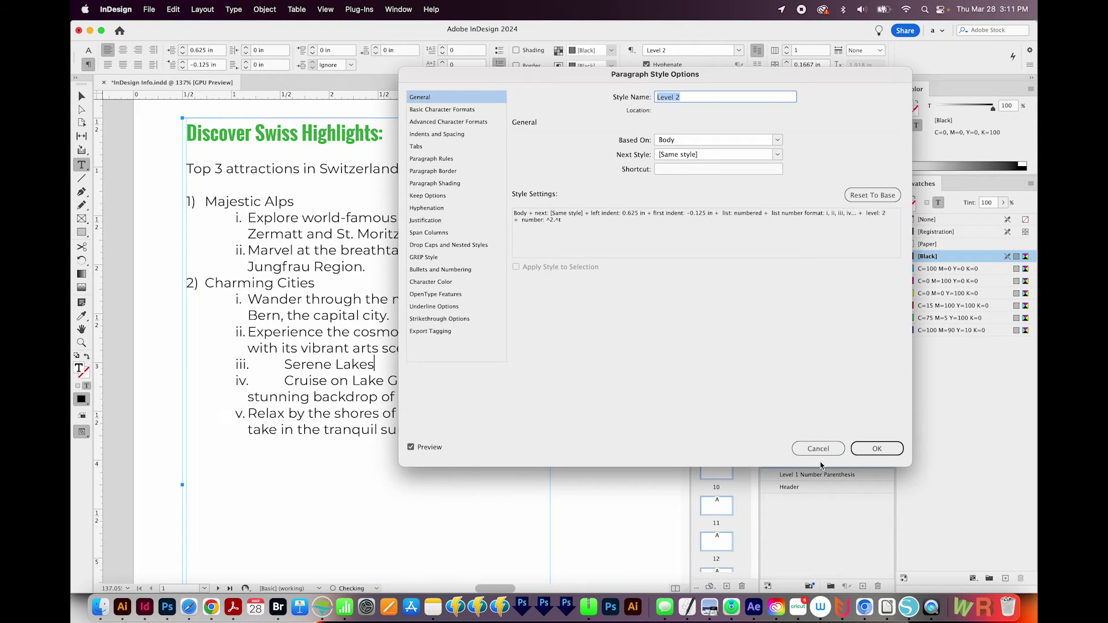
left_click(440, 269)
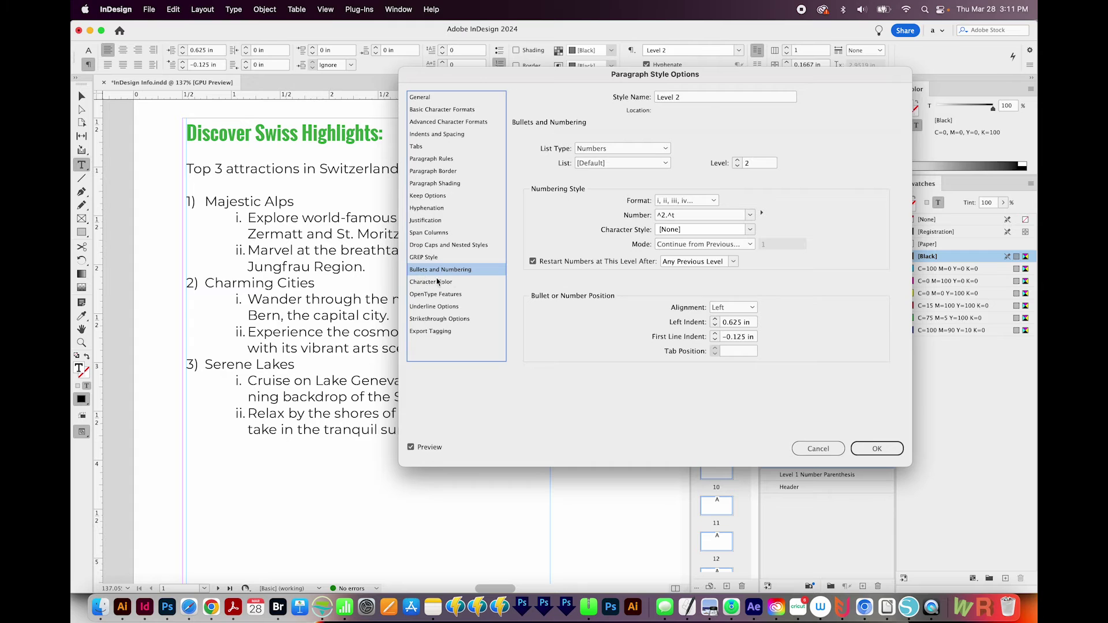
left_click(715, 325)
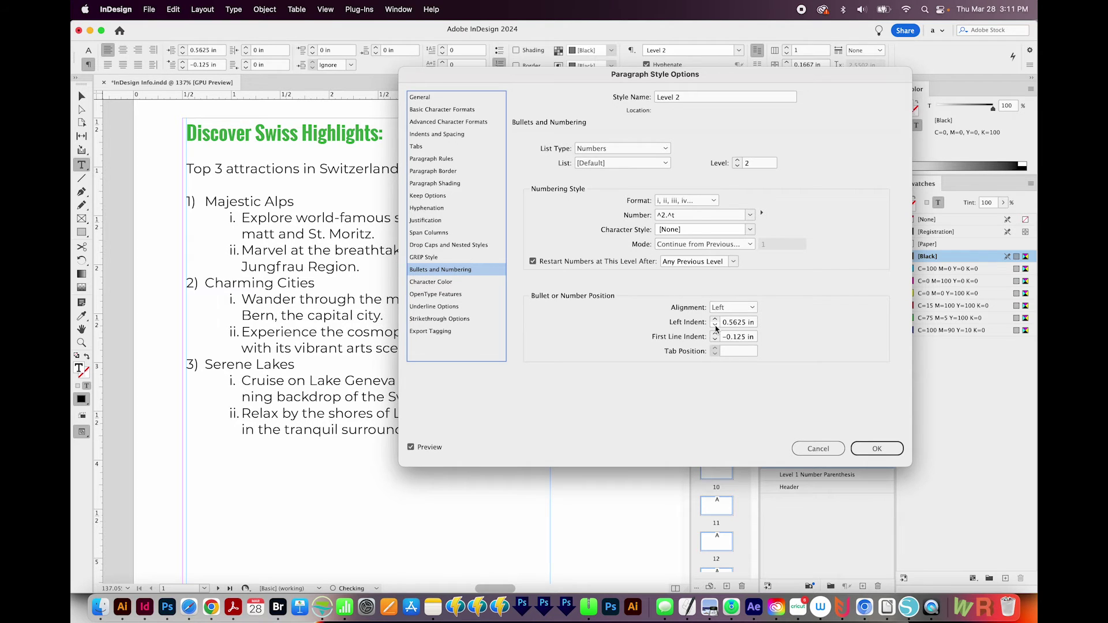
left_click(715, 325)
left_click(715, 325)
left_click(715, 326)
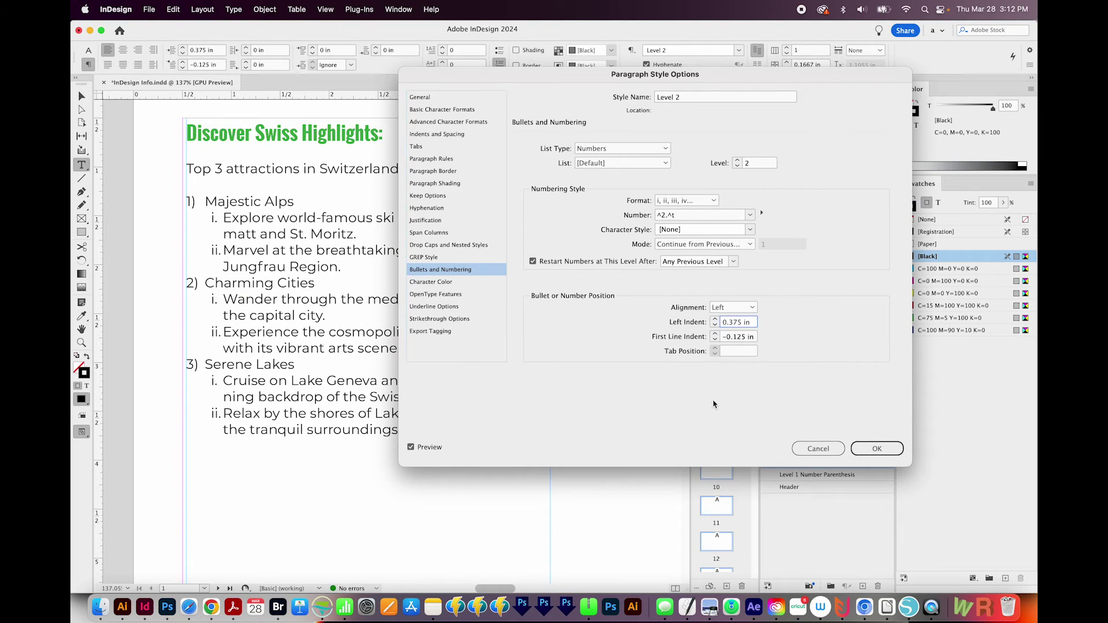
left_click(884, 451)
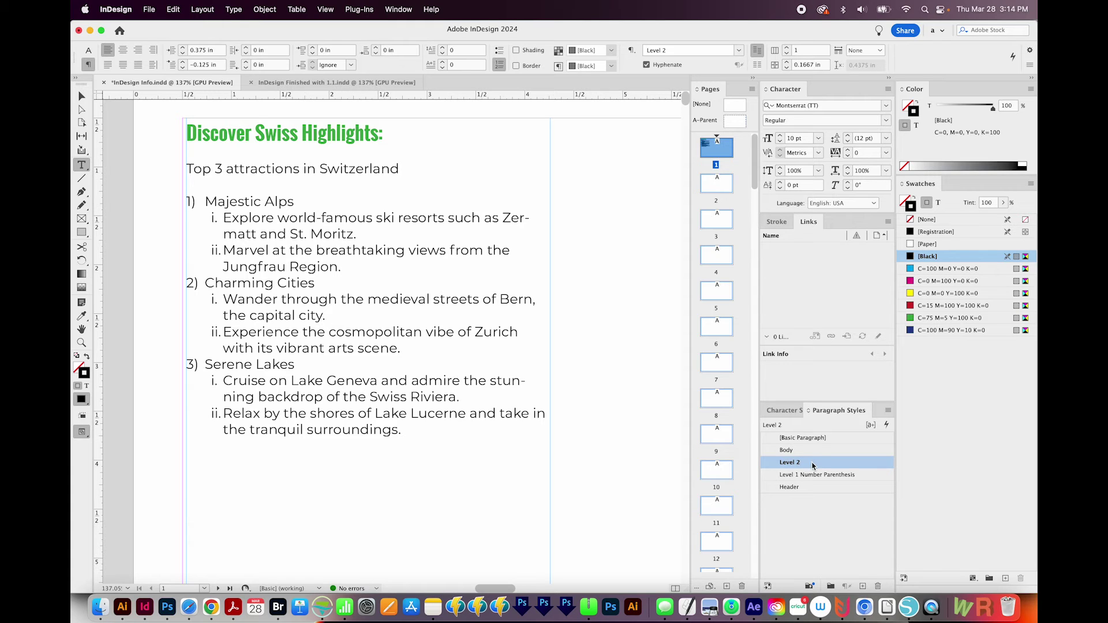
double_click(813, 463)
Step: Switch the Level 2 number format to 1, 2, 3, 4 and clear the old pattern
left_click(427, 270)
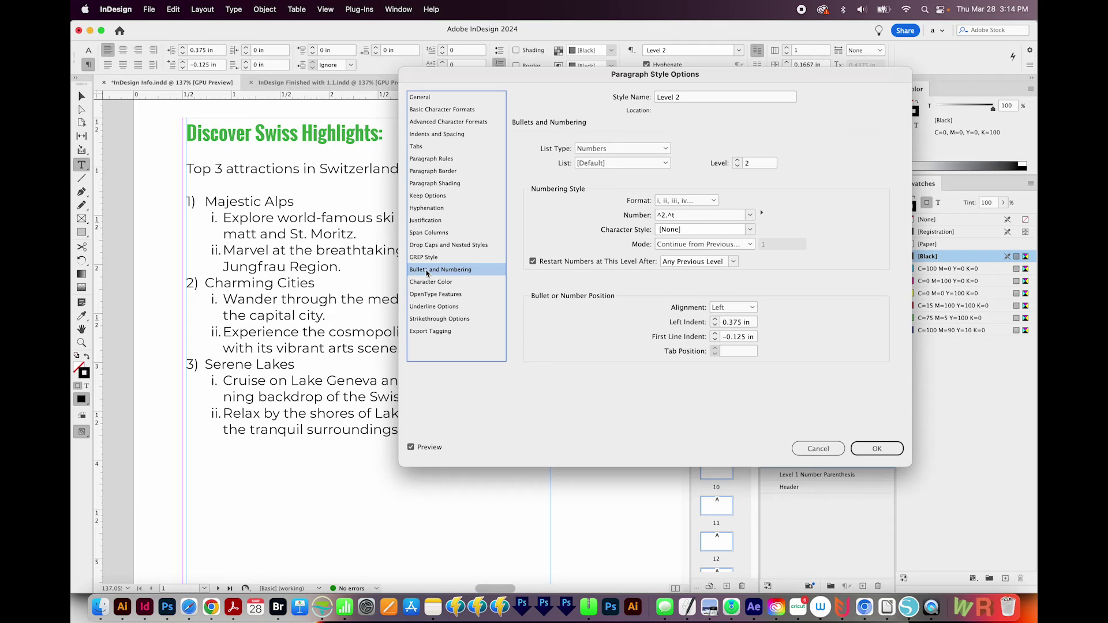
left_click(685, 201)
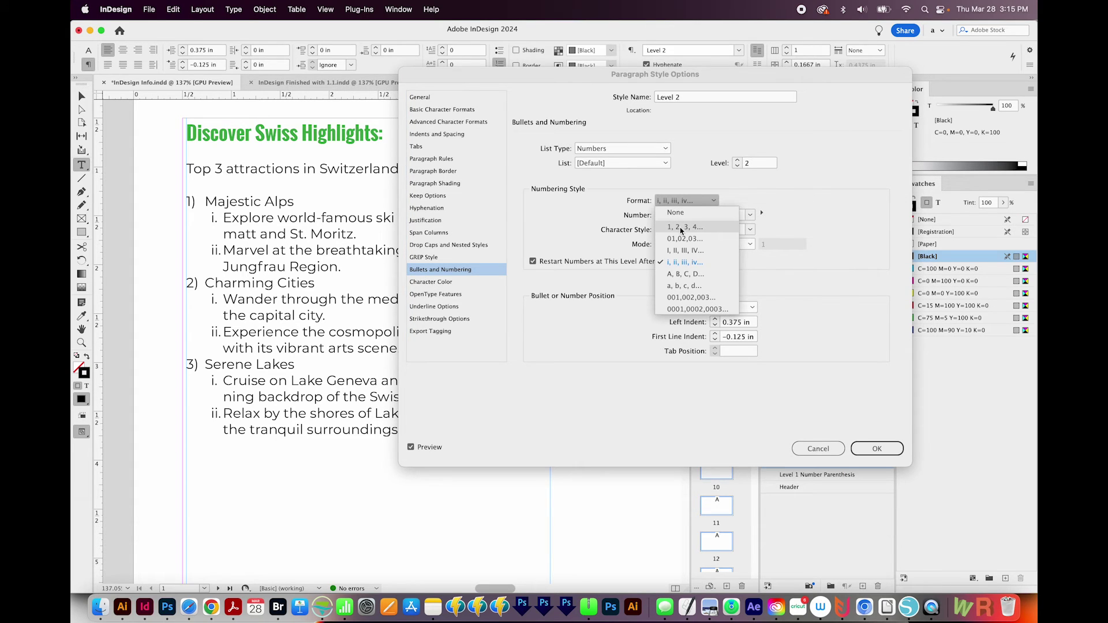
left_click(681, 230)
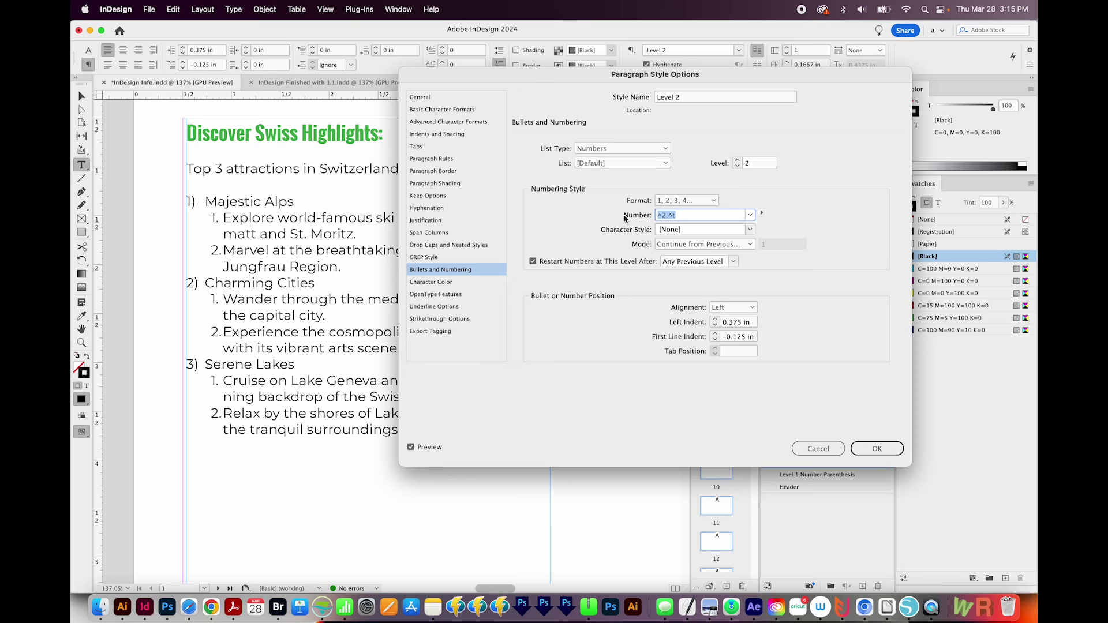
key("BackSpace")
Step: Build the Level 2 number pattern as ^1.^2.^t so items read 1.1., 1.2
left_click(762, 213)
mouse_move(793, 236)
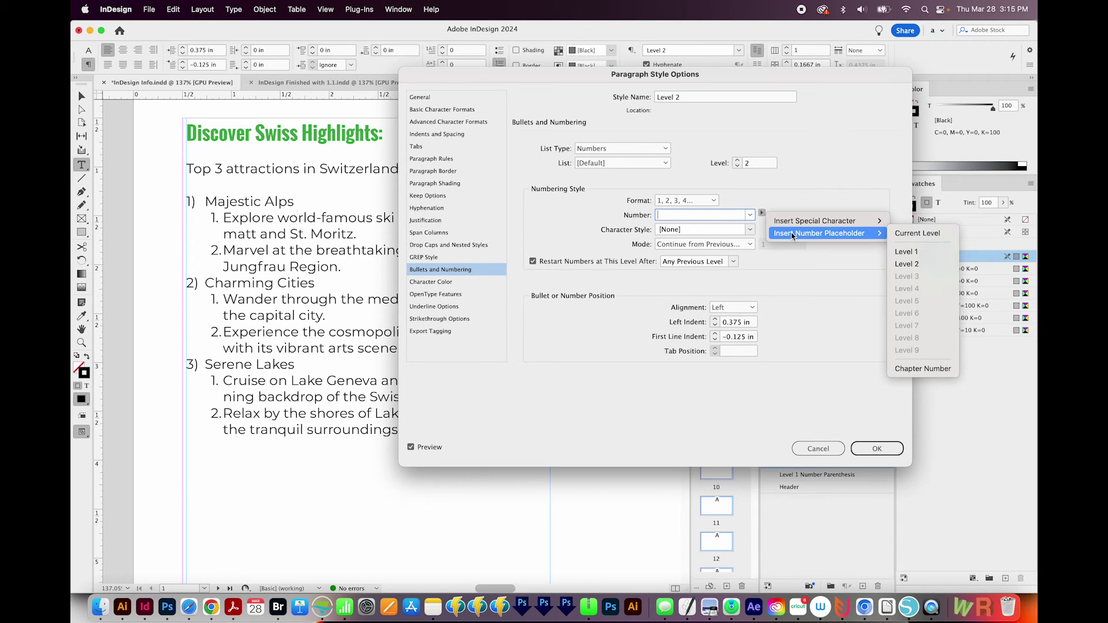
left_click(904, 253)
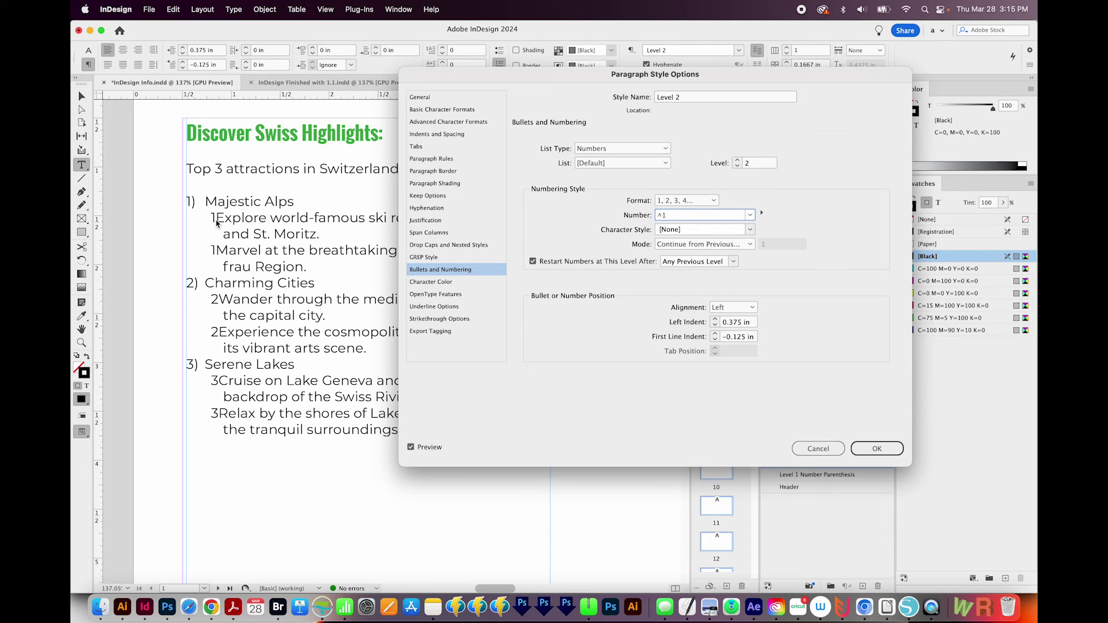
type(".")
left_click(762, 213)
mouse_move(790, 234)
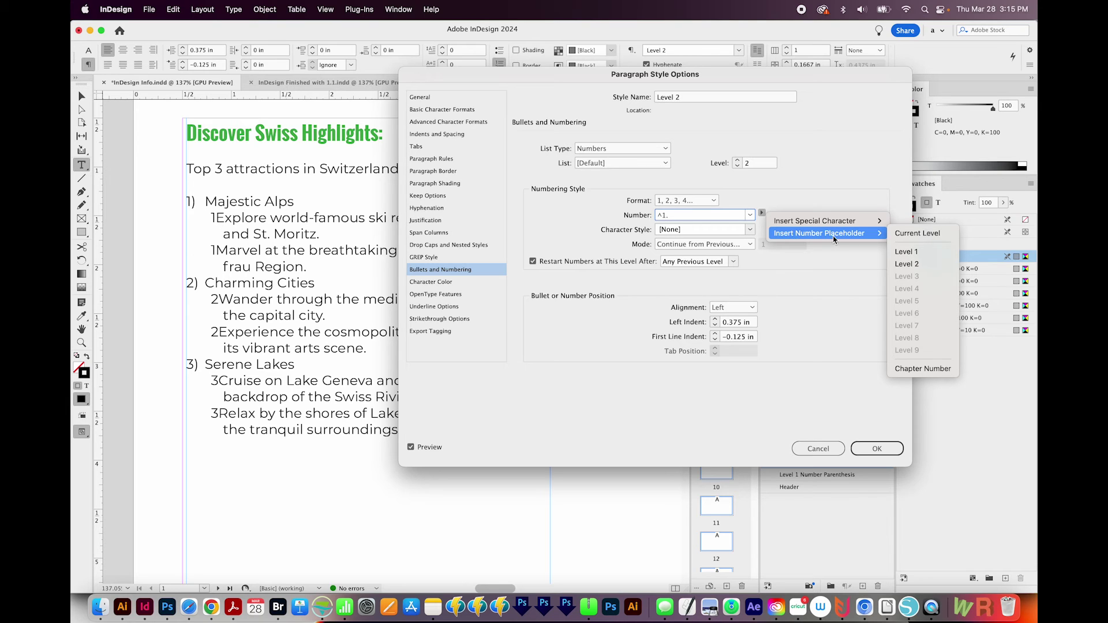
left_click(899, 265)
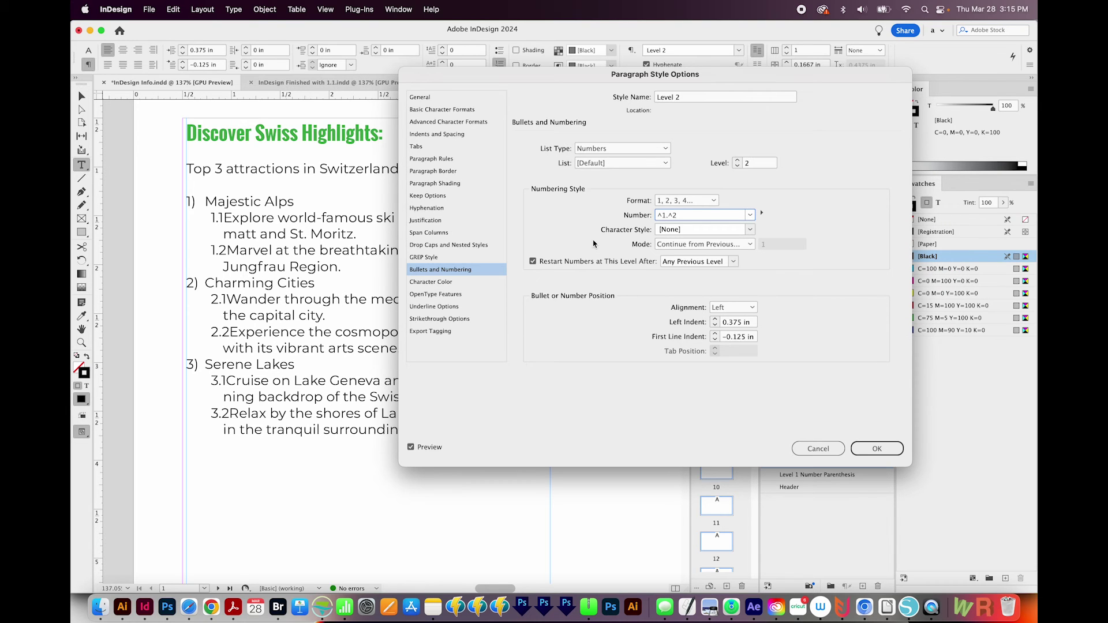
type(".")
left_click(762, 213)
mouse_move(820, 225)
left_click(898, 225)
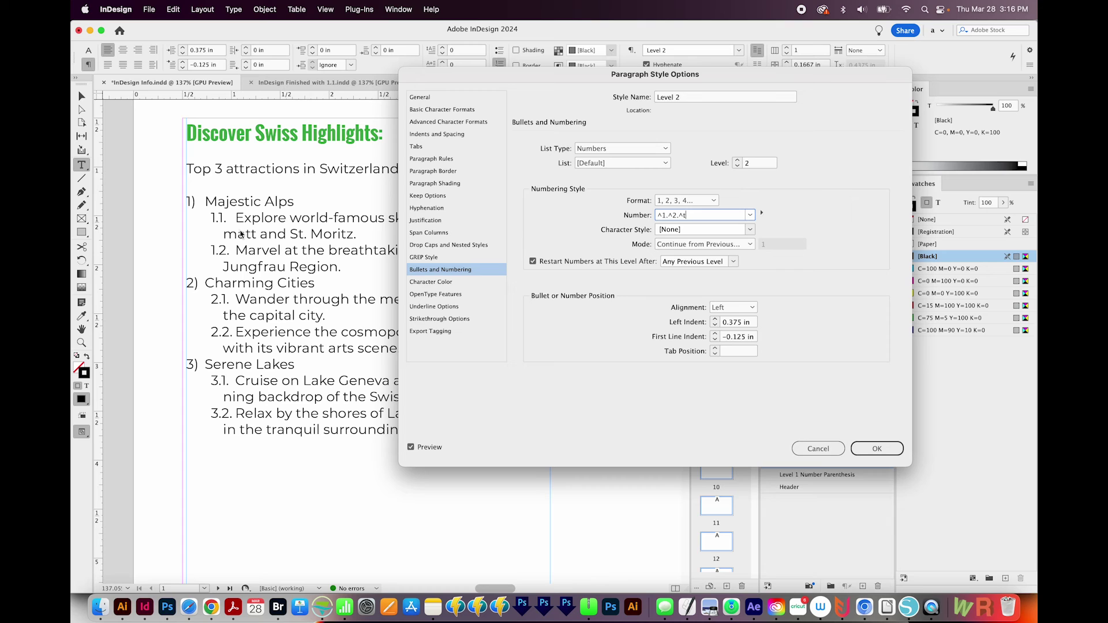
left_click(445, 135)
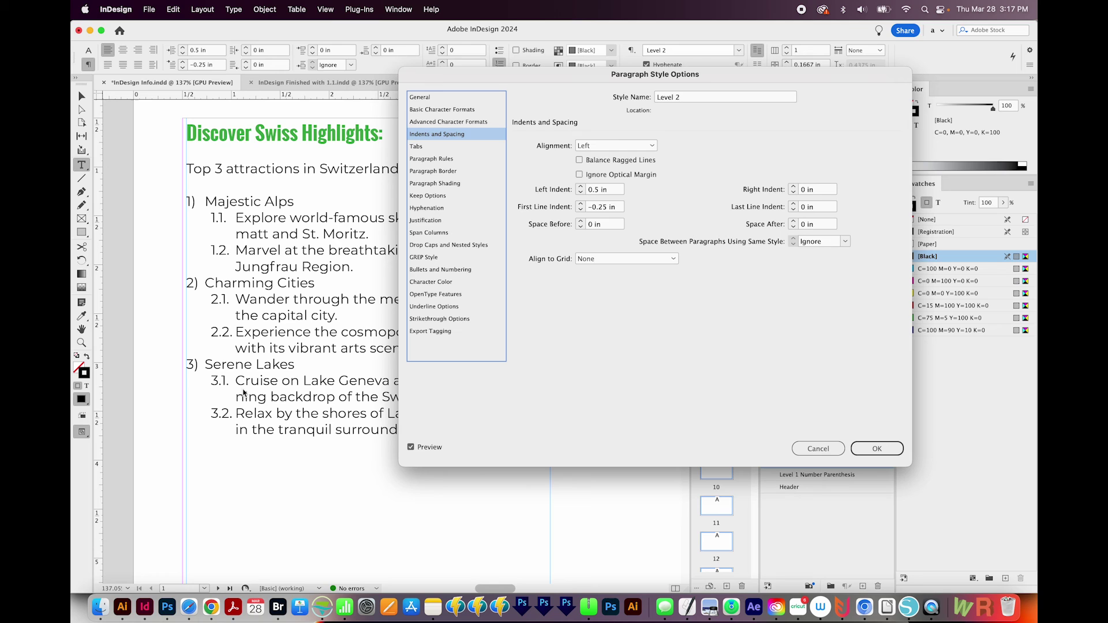
Step: Confirm Level 2 with a 0.5 in left indent and -0.25 in first-line indent
left_click(892, 456)
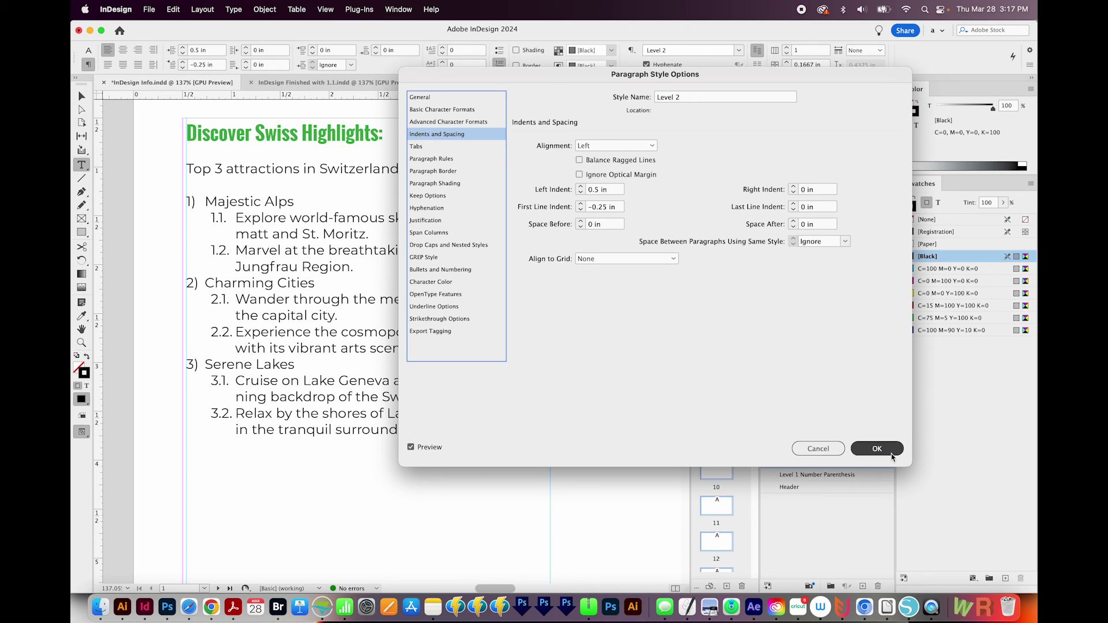